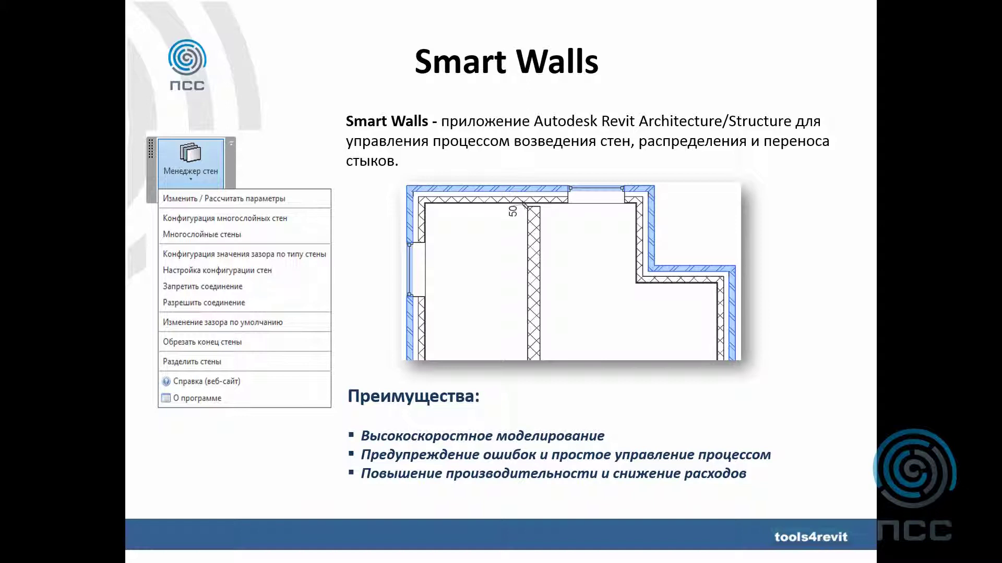
- Leave the Smart Walls slideshow for the Revit Level 1 floor plan
{"action": "key", "text": "alt+Tab"}
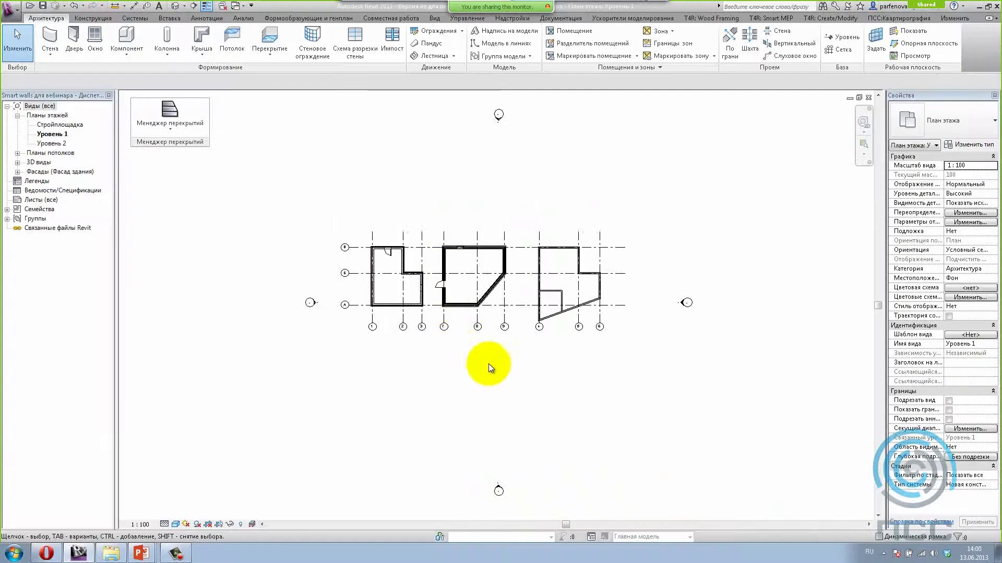
- Zoom into the floor plan and put away the floating Floor Manager panel
{"action": "scroll", "coordinate": [465, 291], "scroll_direction": "up", "scroll_amount": 2}
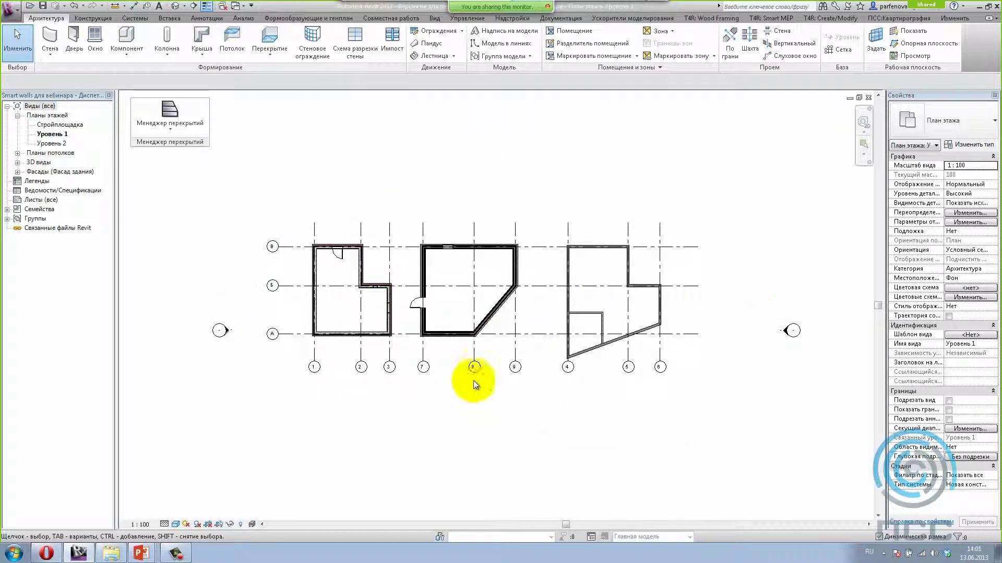
{"action": "scroll", "coordinate": [475, 370], "scroll_direction": "up", "scroll_amount": 1}
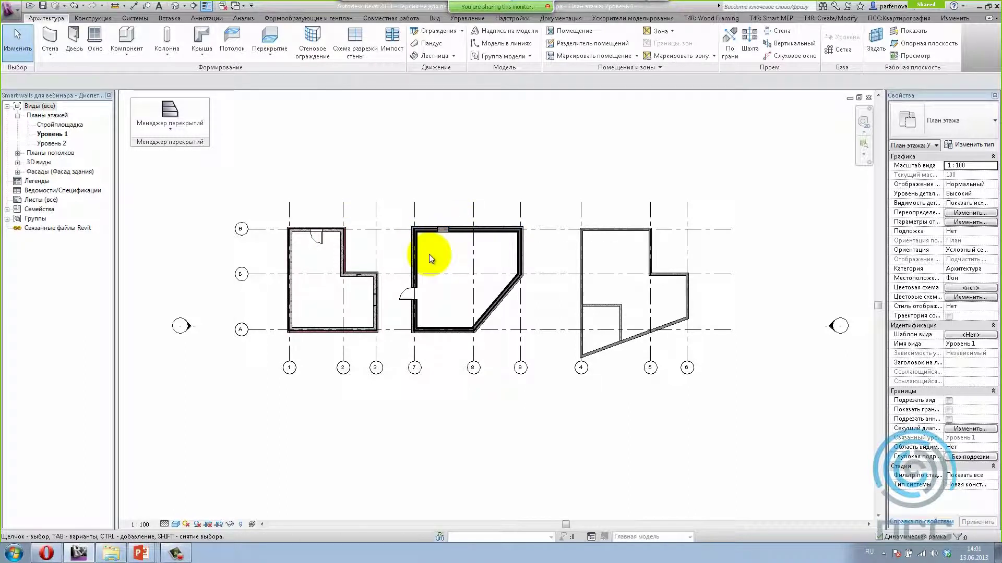
{"action": "scroll", "coordinate": [429, 255], "scroll_direction": "up", "scroll_amount": 2}
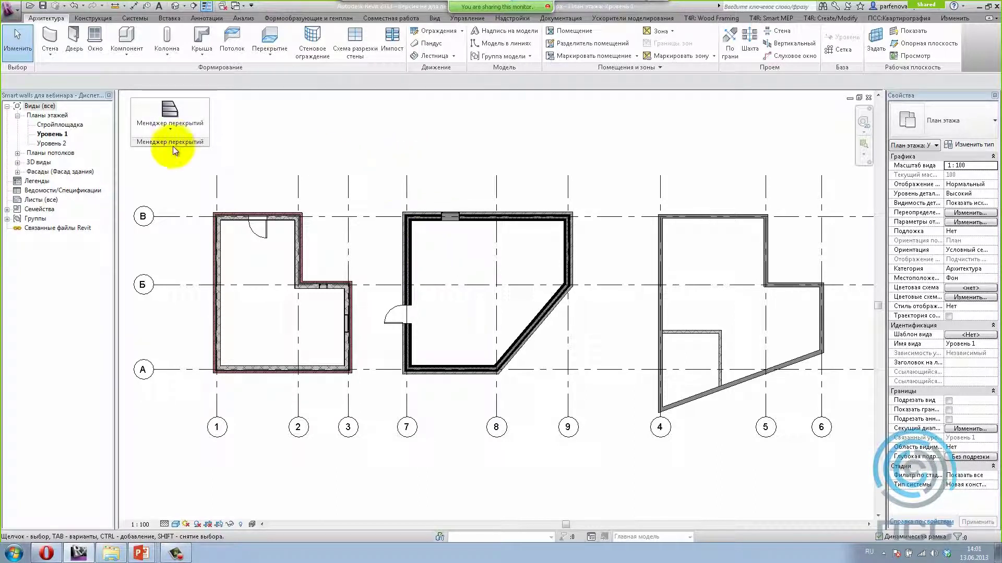
{"action": "left_click_drag", "start_coordinate": [172, 140], "coordinate": [612, 17]}
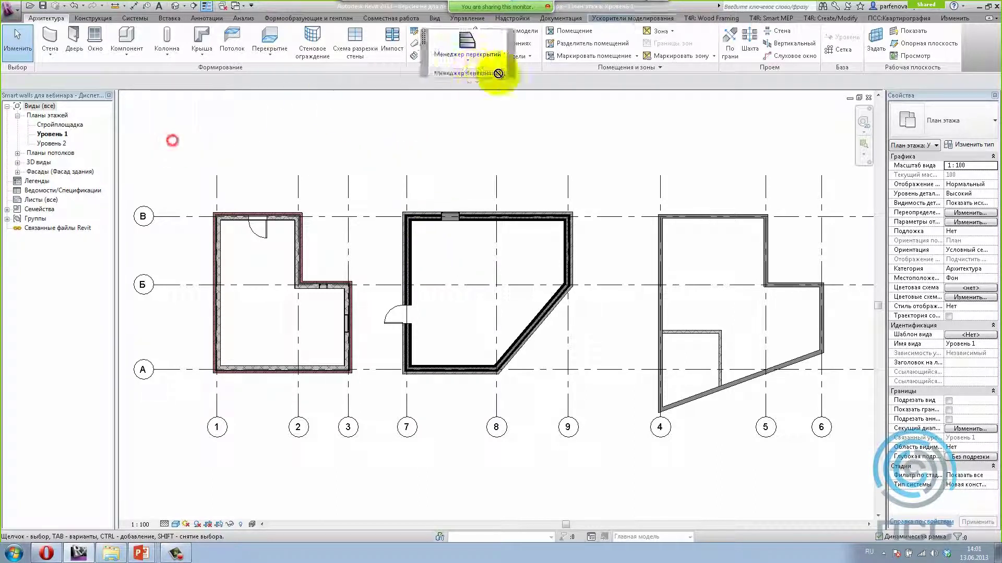
- Float the Wall Manager panel from Modeling Accelerators and show its command list
{"action": "left_click", "coordinate": [612, 17]}
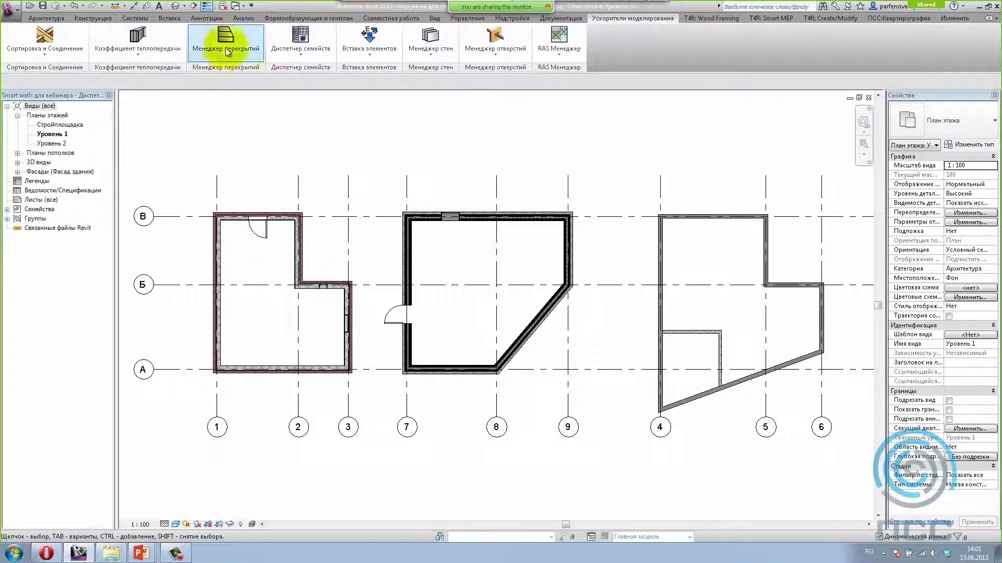
{"action": "mouse_move", "coordinate": [424, 67]}
{"action": "left_mouse_down"}
{"action": "mouse_move", "coordinate": [104, 163]}
{"action": "mouse_move", "coordinate": [167, 146]}
{"action": "left_mouse_up"}
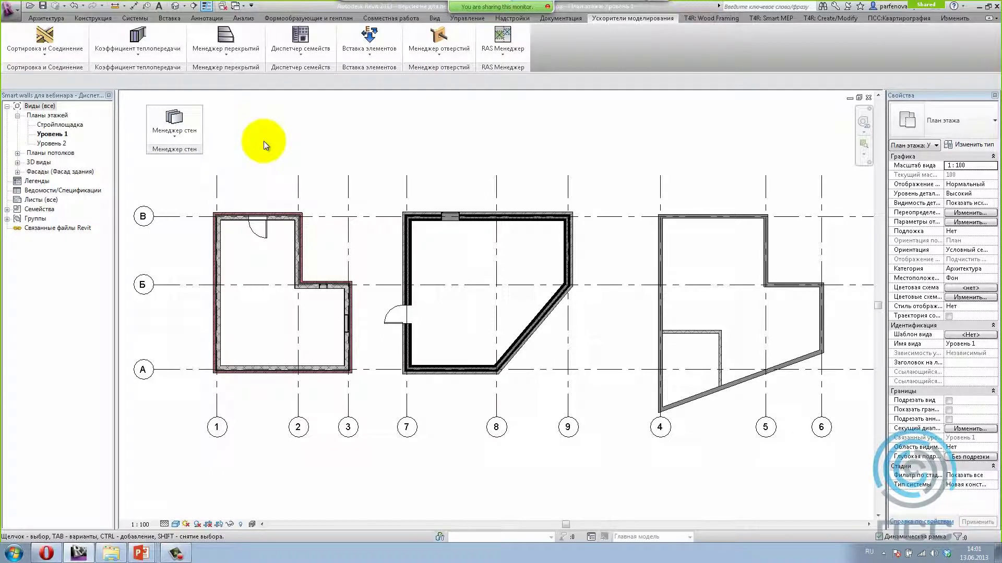
{"action": "left_click", "coordinate": [176, 137]}
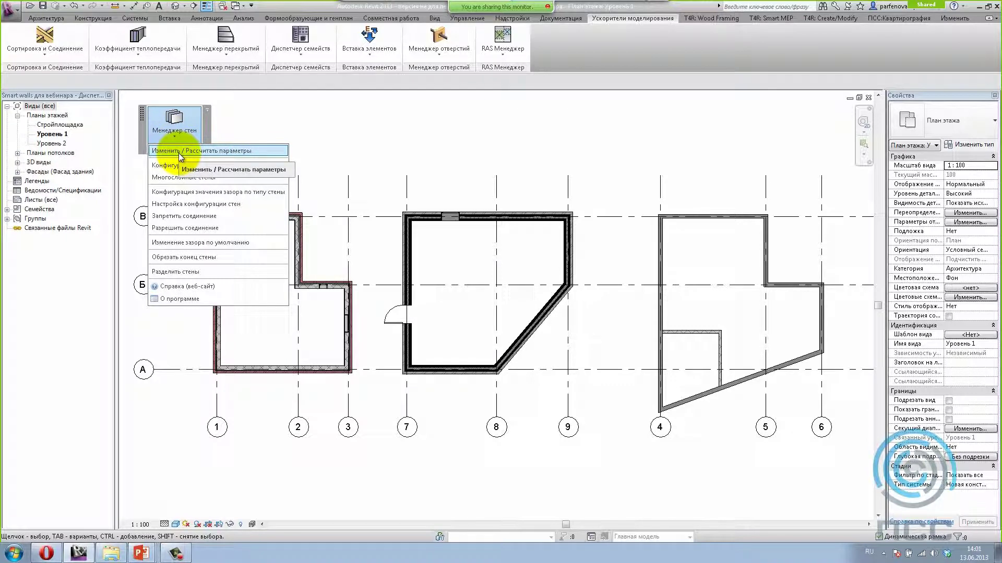
- Open Изменить / Рассчитать параметры for walls, moved up and enlarged to show more rows
{"action": "left_click", "coordinate": [179, 153]}
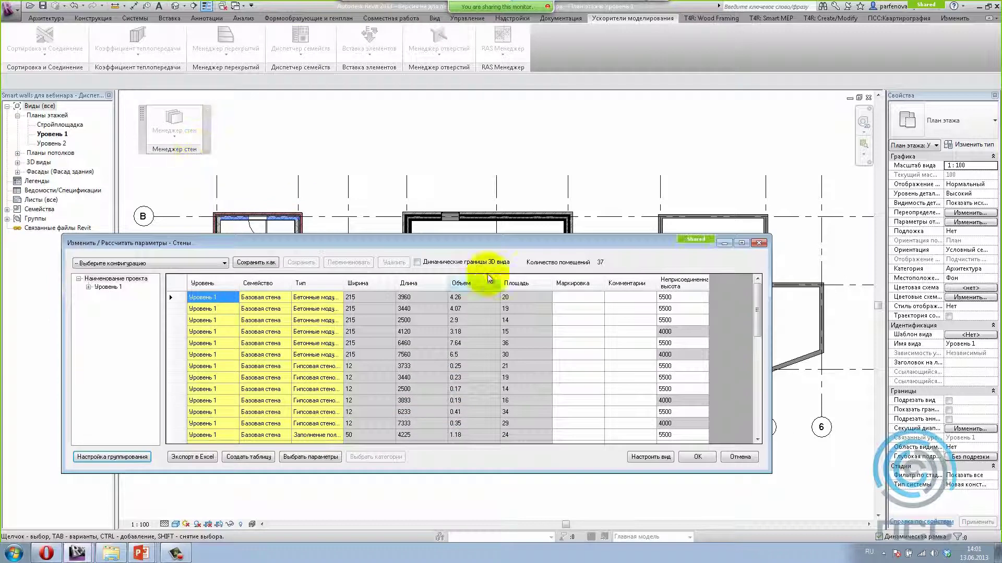
{"action": "left_click_drag", "start_coordinate": [459, 240], "coordinate": [476, 132]}
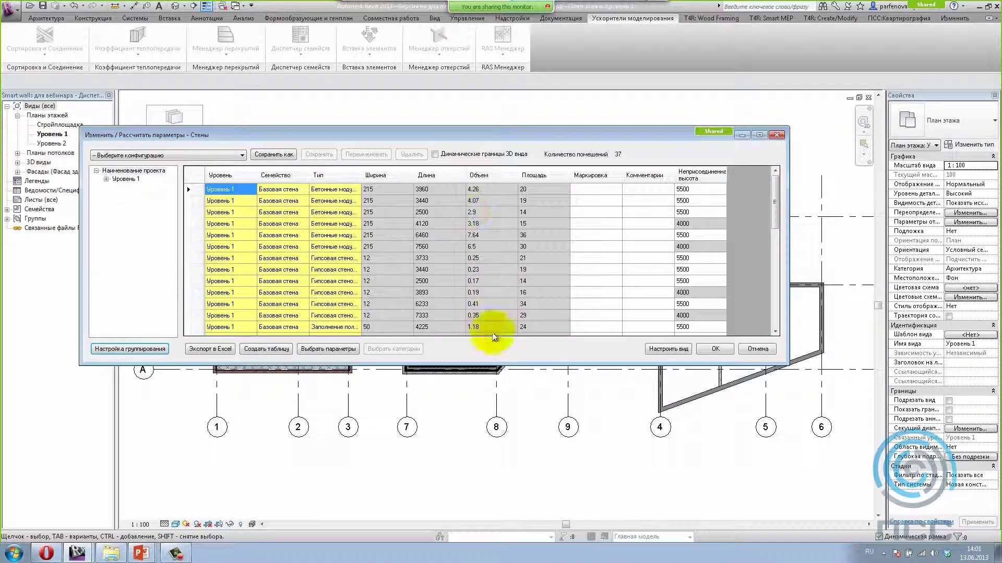
{"action": "left_click_drag", "start_coordinate": [491, 363], "coordinate": [483, 440]}
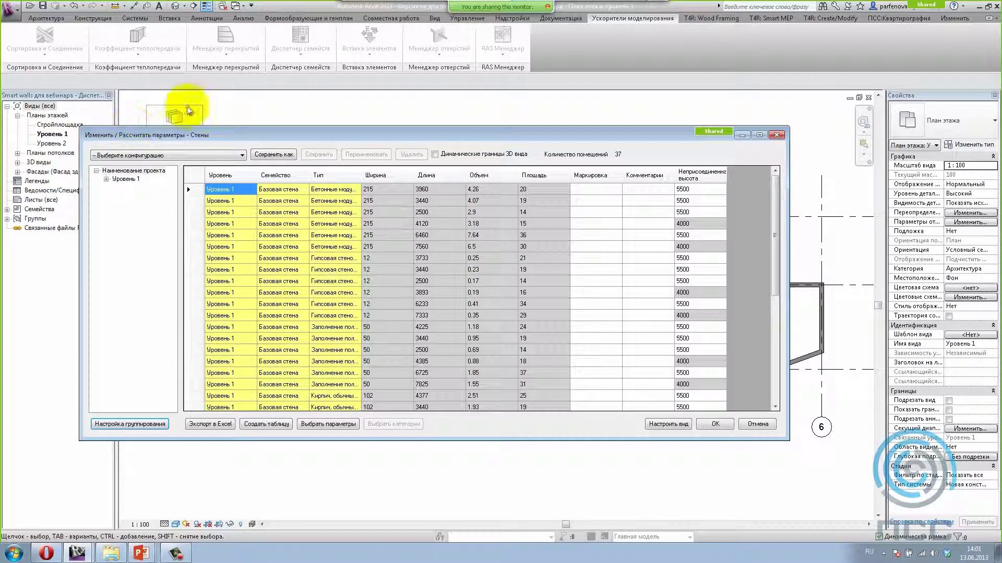
- Add the Архитектура and Стоимость groups in the table's grouping settings
{"action": "left_click", "coordinate": [109, 424]}
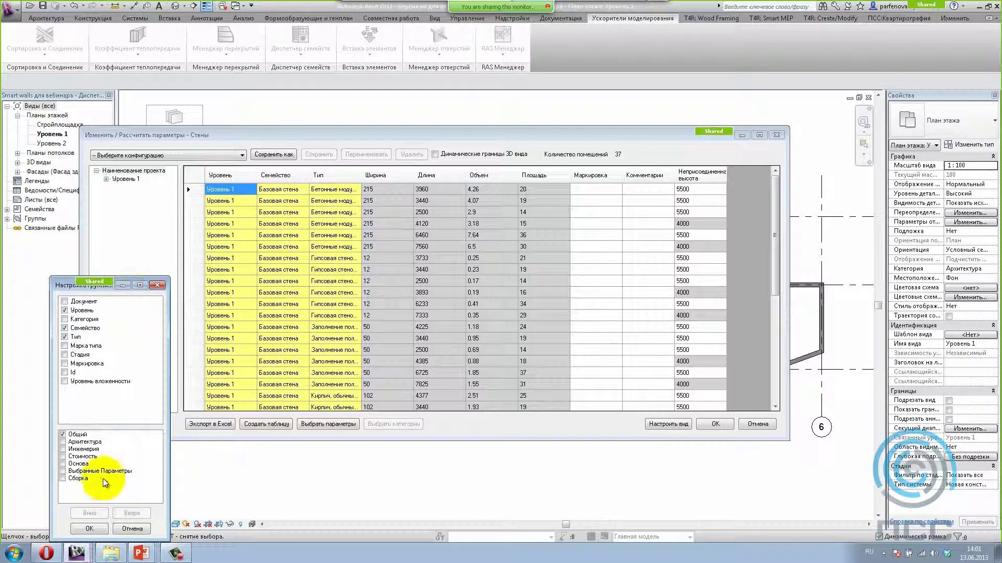
{"action": "left_click", "coordinate": [63, 442]}
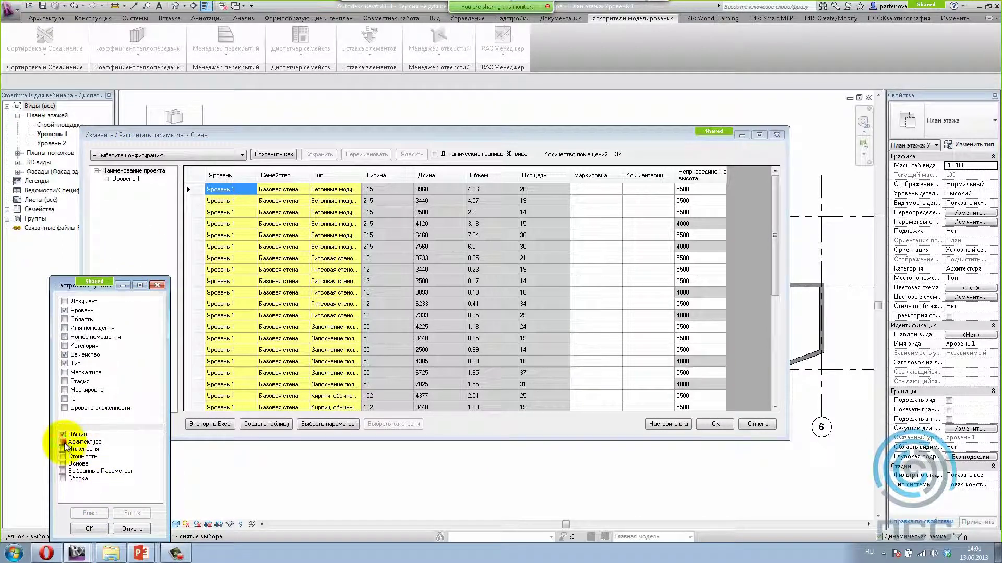
{"action": "left_click", "coordinate": [63, 457]}
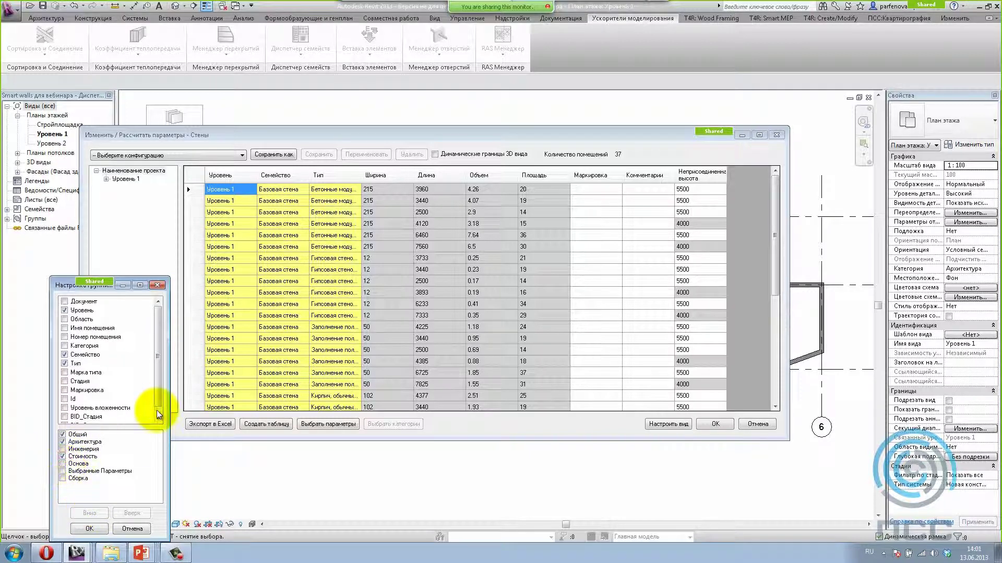
{"action": "scroll", "coordinate": [157, 410], "scroll_direction": "down", "scroll_amount": 3}
{"action": "left_click", "coordinate": [98, 529]}
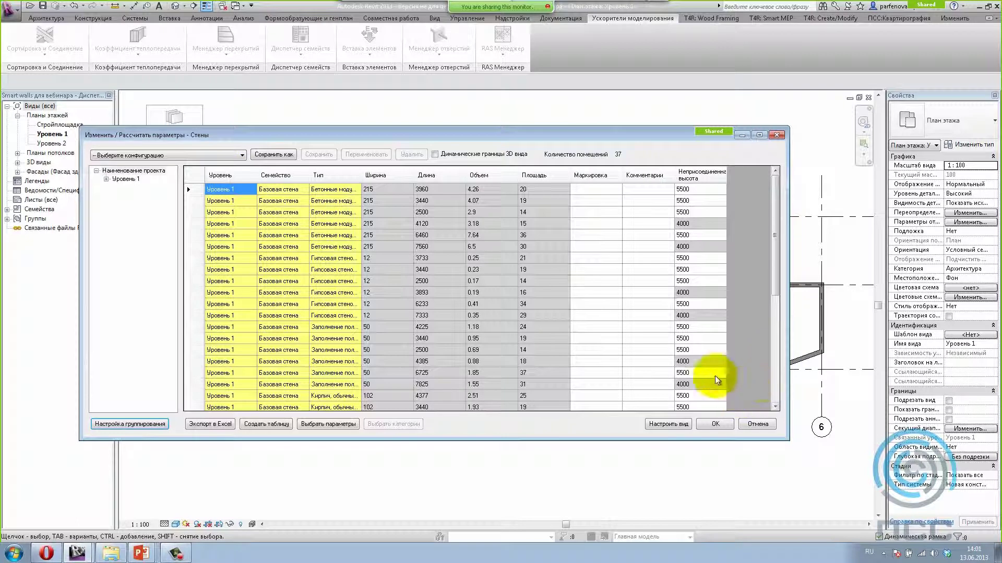
{"action": "left_click", "coordinate": [329, 424]}
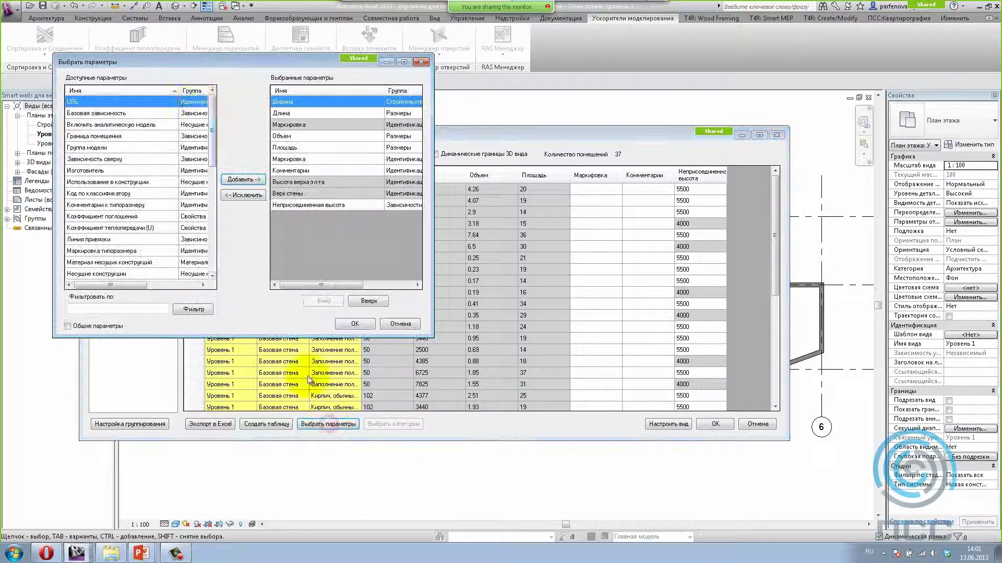
{"action": "mouse_move", "coordinate": [211, 150]}
{"action": "left_mouse_down"}
{"action": "mouse_move", "coordinate": [213, 221]}
{"action": "mouse_move", "coordinate": [211, 142]}
{"action": "mouse_move", "coordinate": [211, 242]}
{"action": "left_mouse_up"}
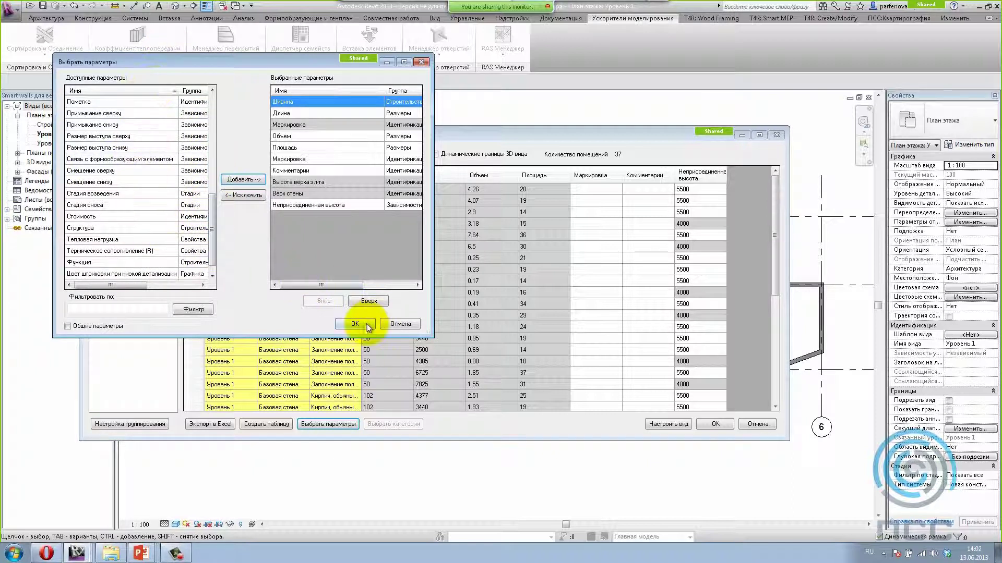
{"action": "left_click", "coordinate": [355, 324]}
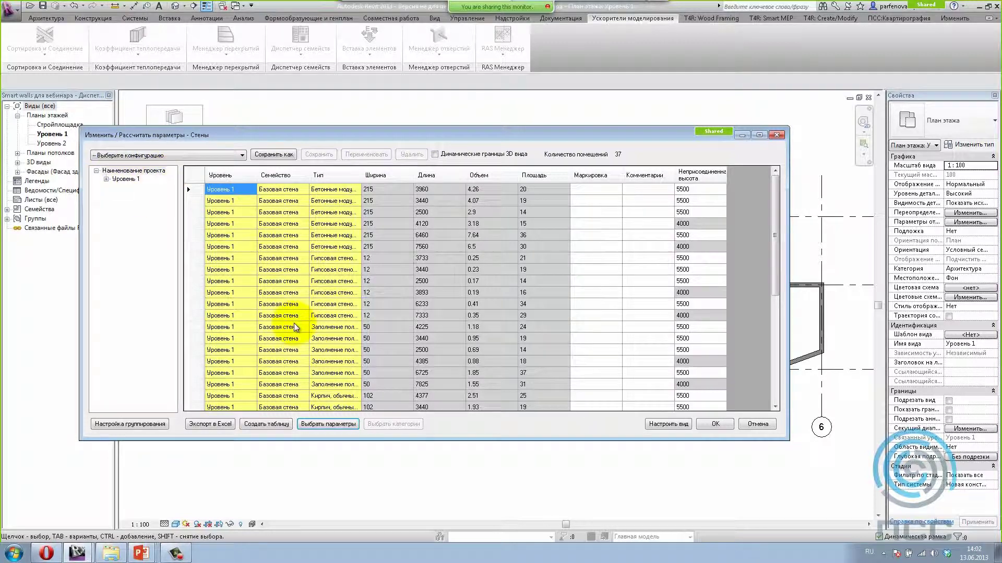
- Sort the wall table by Маркировка, then reverse the sort order
{"action": "left_click_drag", "start_coordinate": [775, 243], "coordinate": [765, 206]}
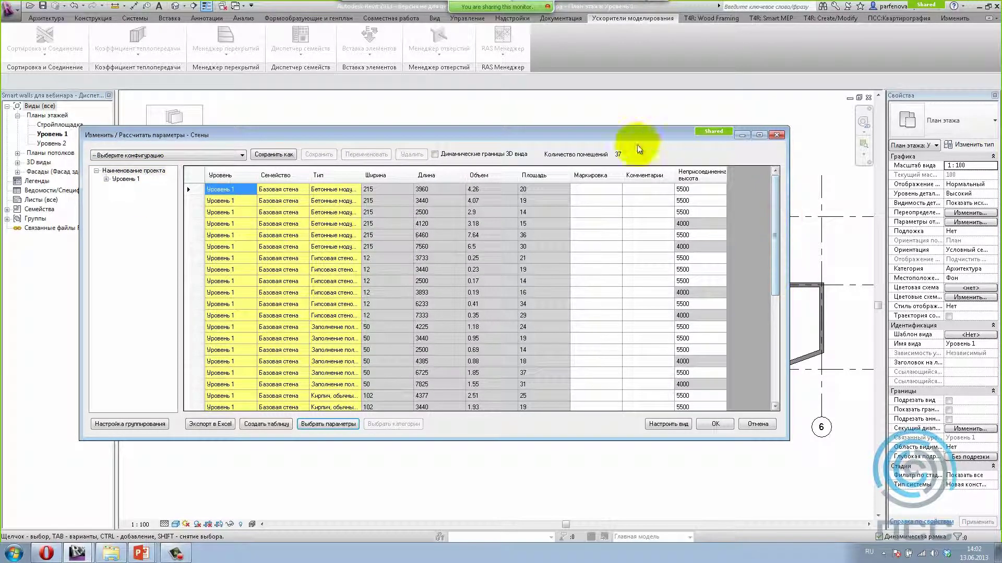
{"action": "left_click", "coordinate": [591, 173]}
{"action": "left_click", "coordinate": [592, 175]}
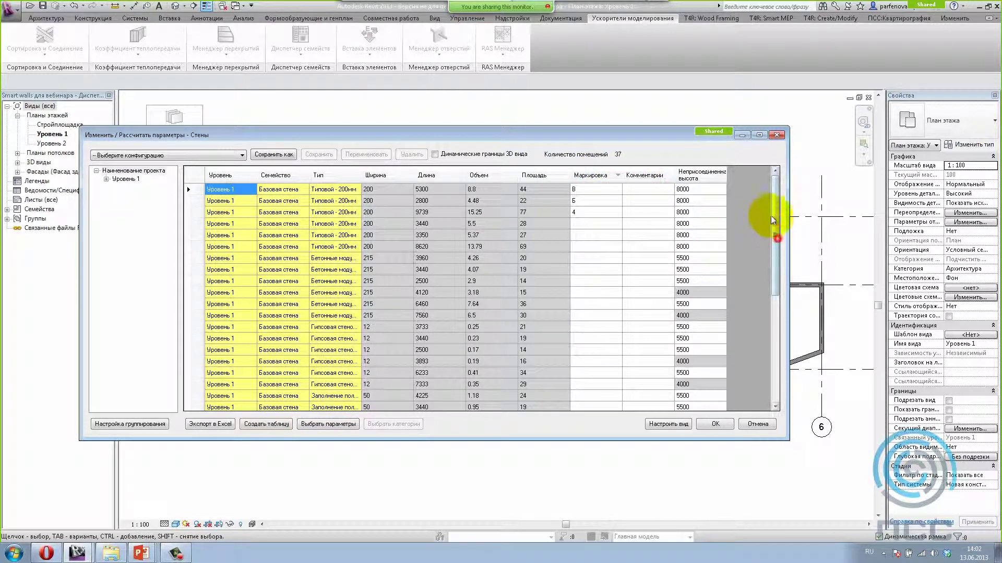
{"action": "left_click", "coordinate": [606, 177]}
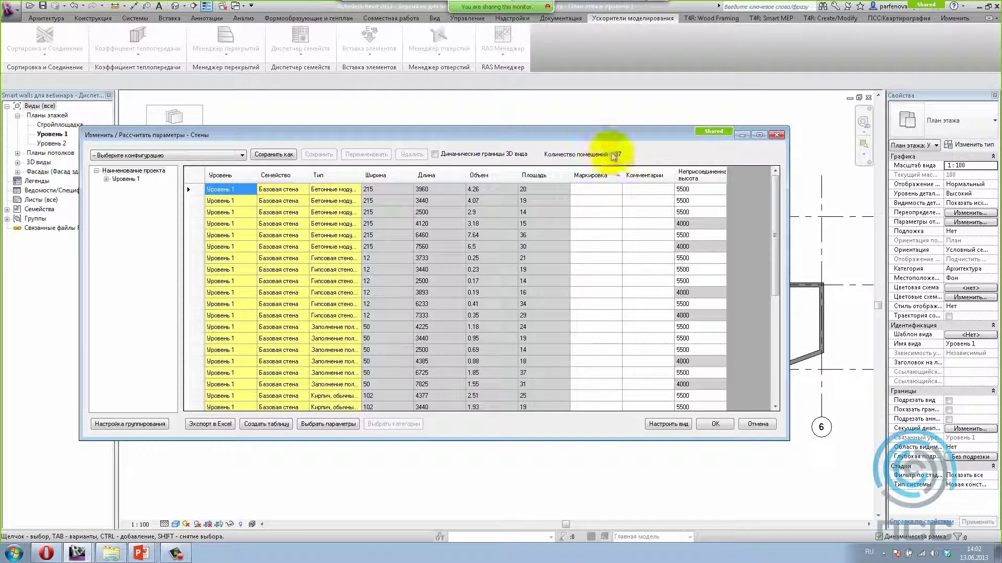
{"action": "left_click_drag", "start_coordinate": [584, 133], "coordinate": [582, 133]}
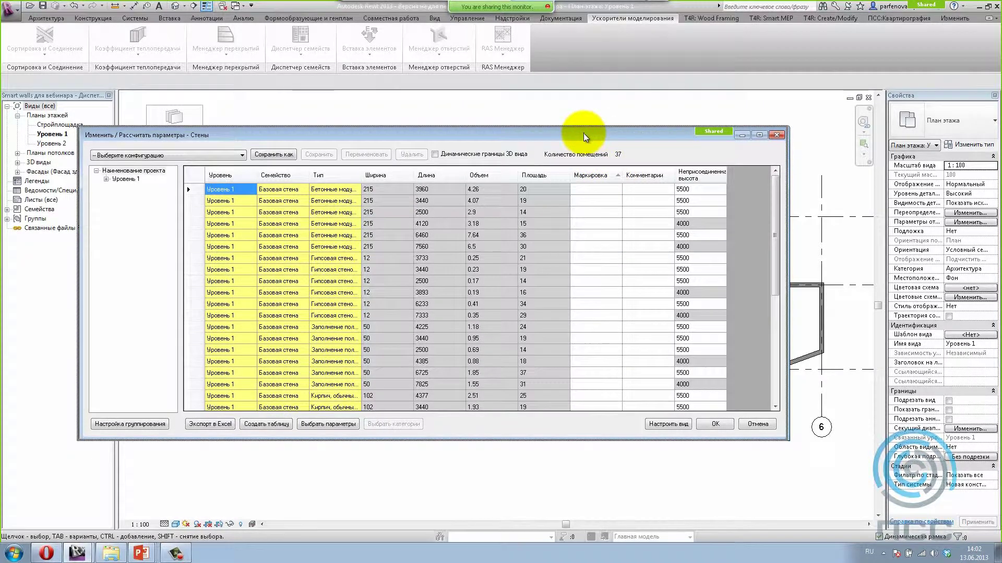
- Filter to Уровень 1 > Базовая стена > Наружный walls and select all five rows
{"action": "left_click", "coordinate": [104, 179]}
{"action": "left_click", "coordinate": [111, 188]}
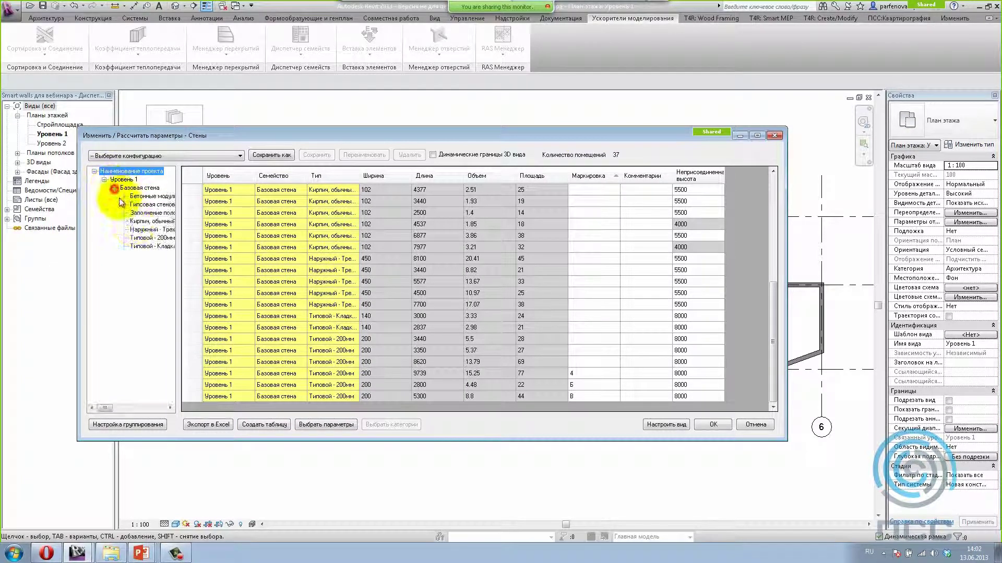
{"action": "left_click", "coordinate": [133, 233]}
{"action": "left_click_drag", "start_coordinate": [402, 138], "coordinate": [452, 248]}
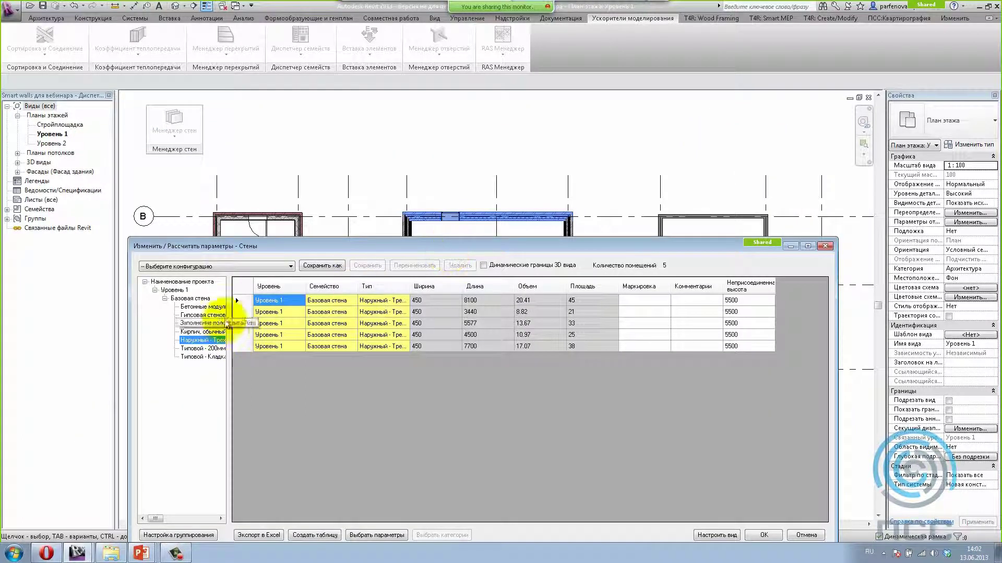
{"action": "left_click_drag", "start_coordinate": [239, 303], "coordinate": [247, 347]}
{"action": "mouse_move", "coordinate": [349, 247]}
{"action": "left_mouse_down"}
{"action": "mouse_move", "coordinate": [340, 403]}
{"action": "mouse_move", "coordinate": [331, 172]}
{"action": "left_mouse_up"}
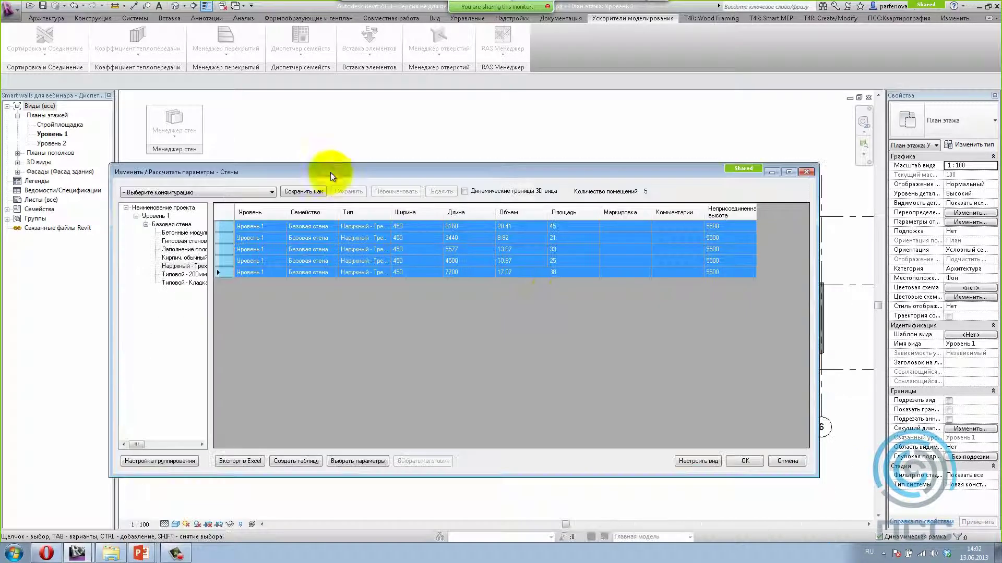
- Batch-set the Маркировка of all five Наружный walls to 10
{"action": "left_click", "coordinate": [634, 226]}
{"action": "left_click_drag", "start_coordinate": [609, 225], "coordinate": [605, 283]}
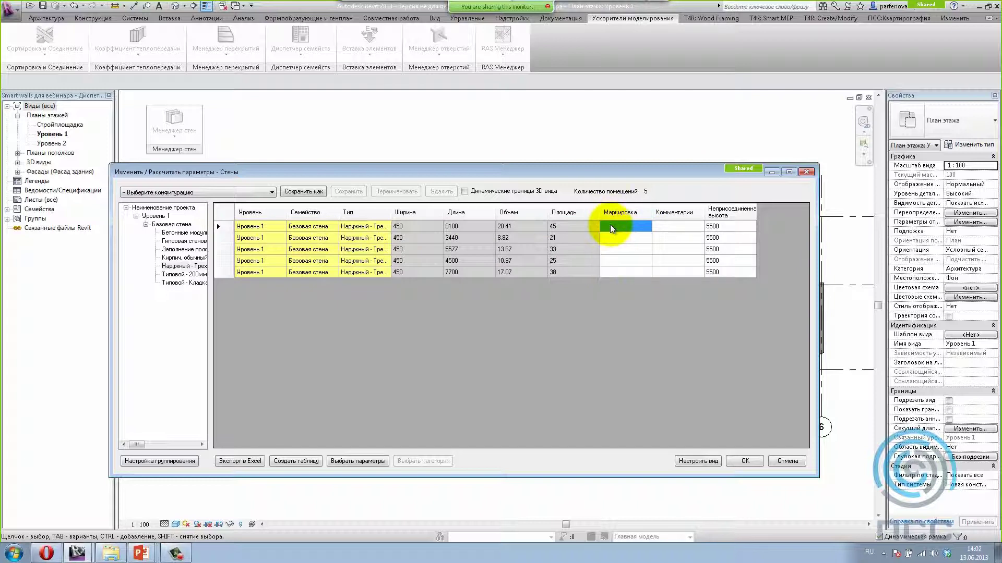
{"action": "left_click", "coordinate": [609, 227]}
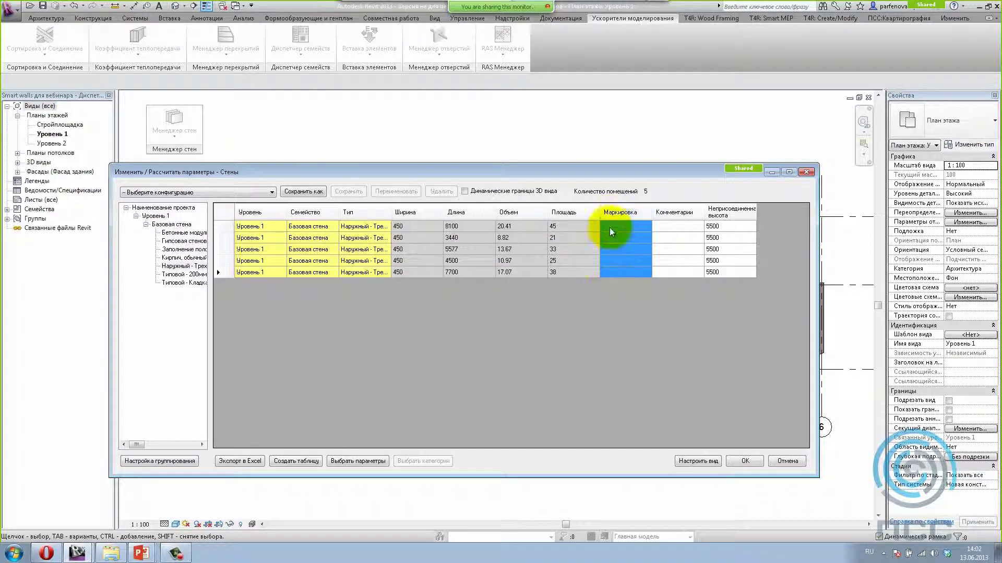
{"action": "right_click", "coordinate": [609, 228]}
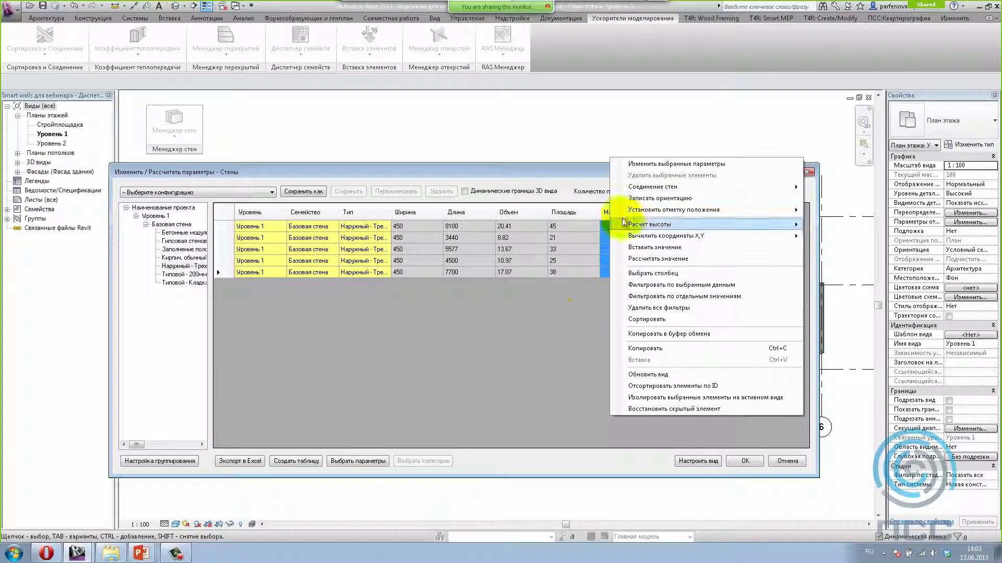
{"action": "left_click", "coordinate": [650, 164]}
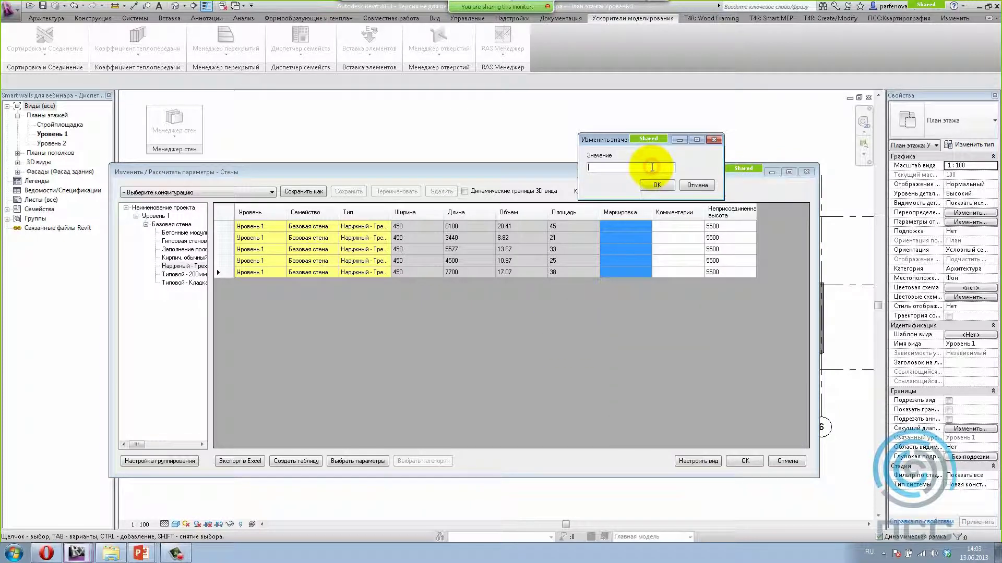
{"action": "type", "text": "1"}
{"action": "left_click", "coordinate": [652, 185]}
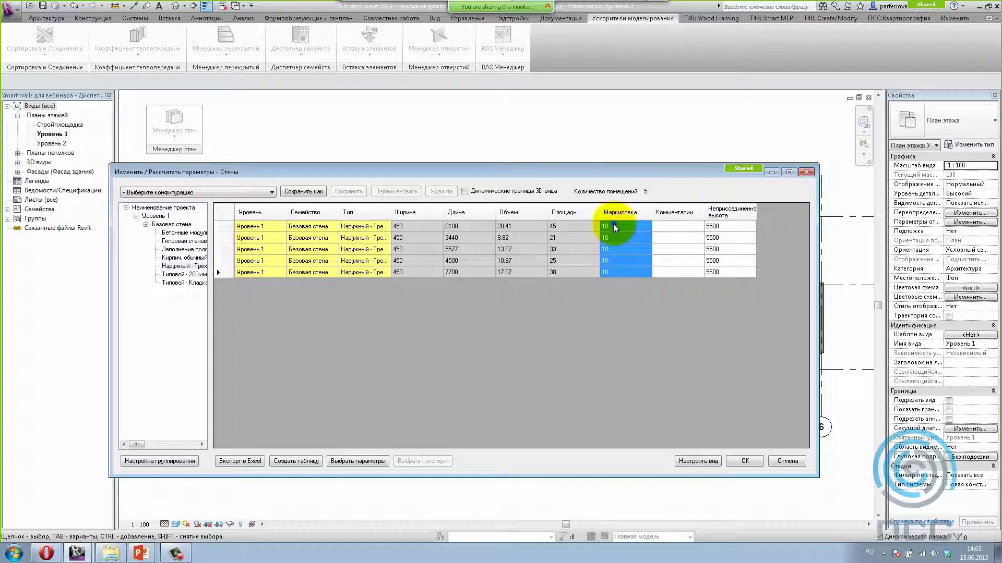
{"action": "right_click", "coordinate": [614, 228]}
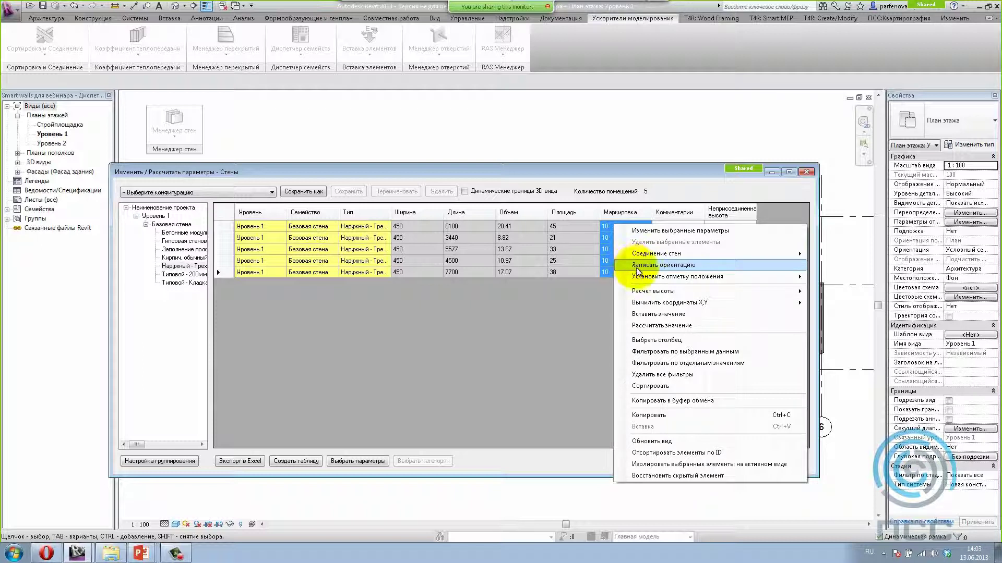
- Write wall orientations N, E, SE, S, W into Маркировка and verify against the plan
{"action": "left_click", "coordinate": [637, 268]}
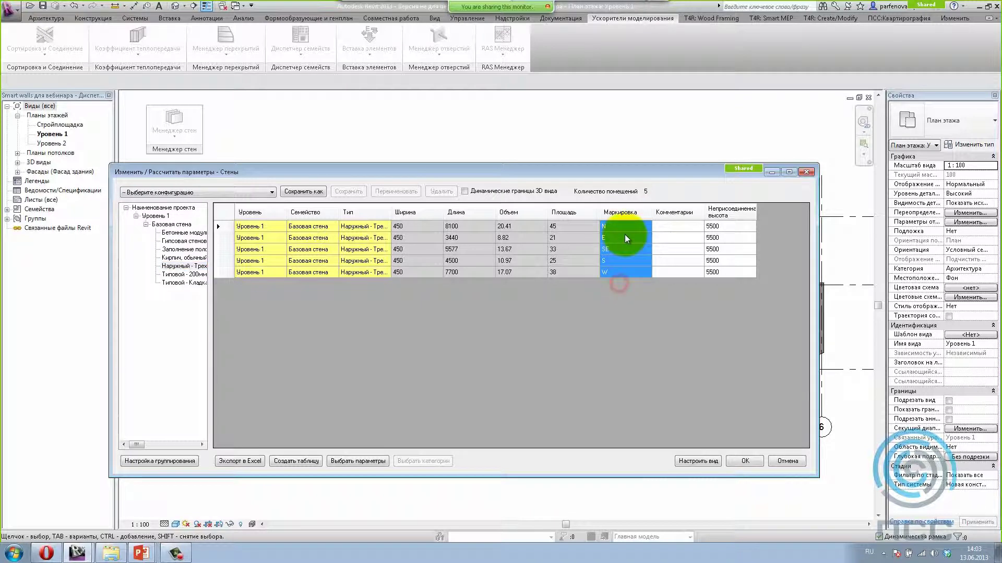
{"action": "left_click_drag", "start_coordinate": [609, 174], "coordinate": [609, 300]}
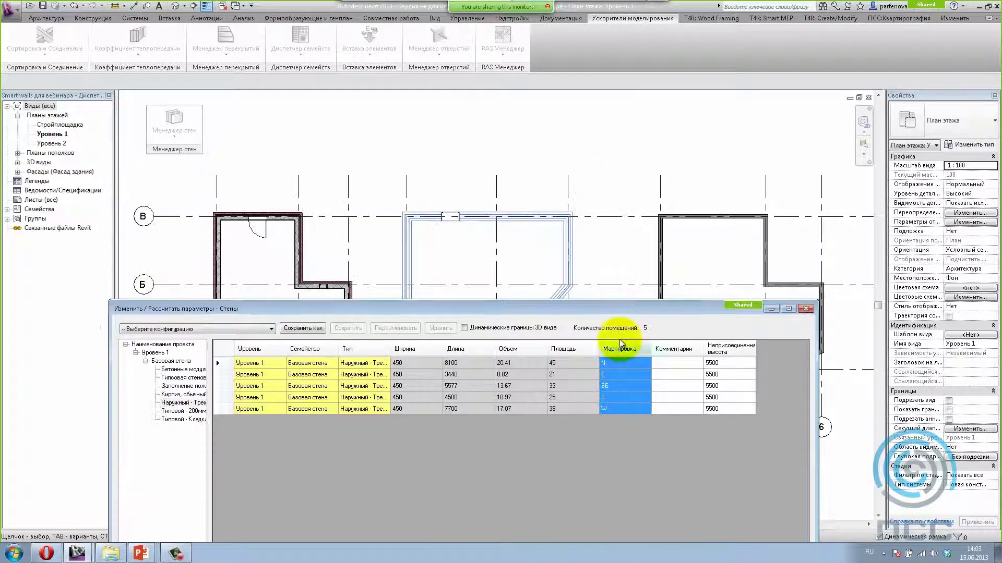
{"action": "left_click_drag", "start_coordinate": [614, 381], "coordinate": [613, 395]}
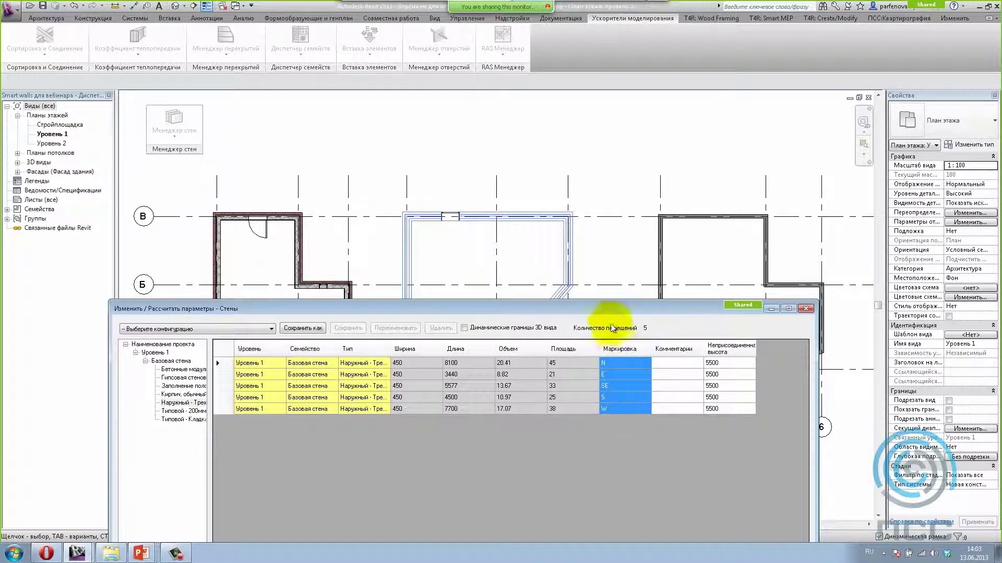
{"action": "left_click_drag", "start_coordinate": [589, 186], "coordinate": [585, 170]}
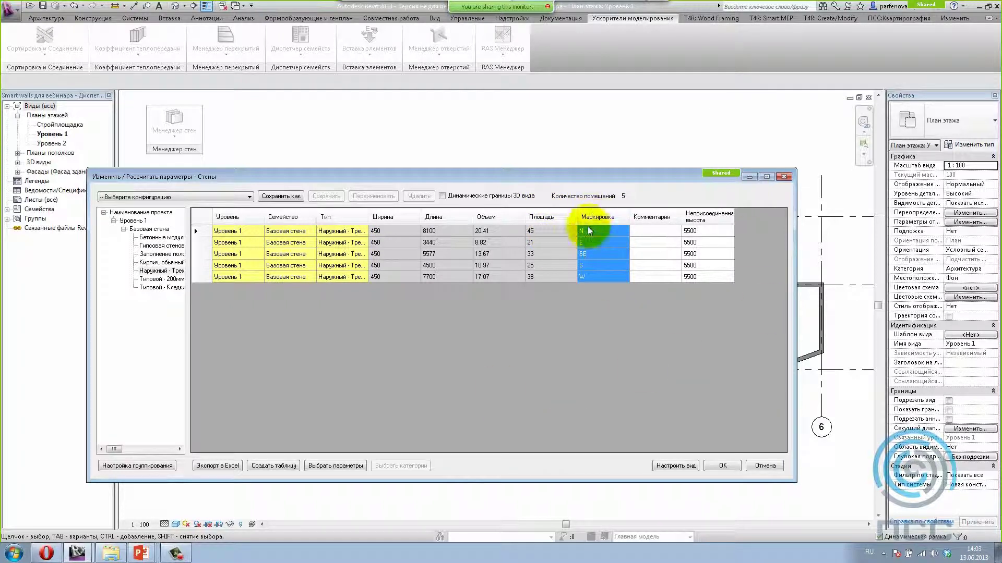
{"action": "type", "text": "E"}
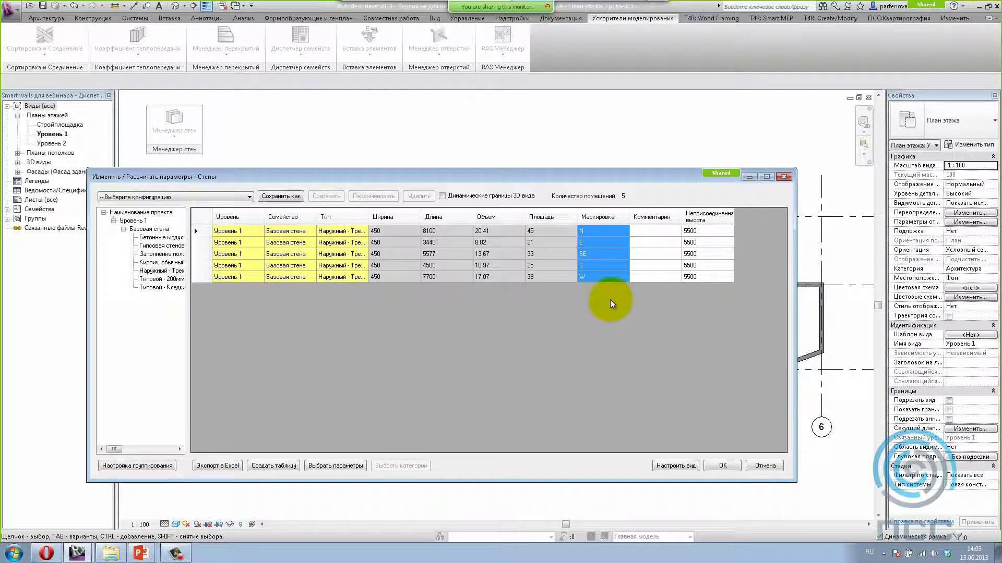
{"action": "left_click", "coordinate": [585, 232]}
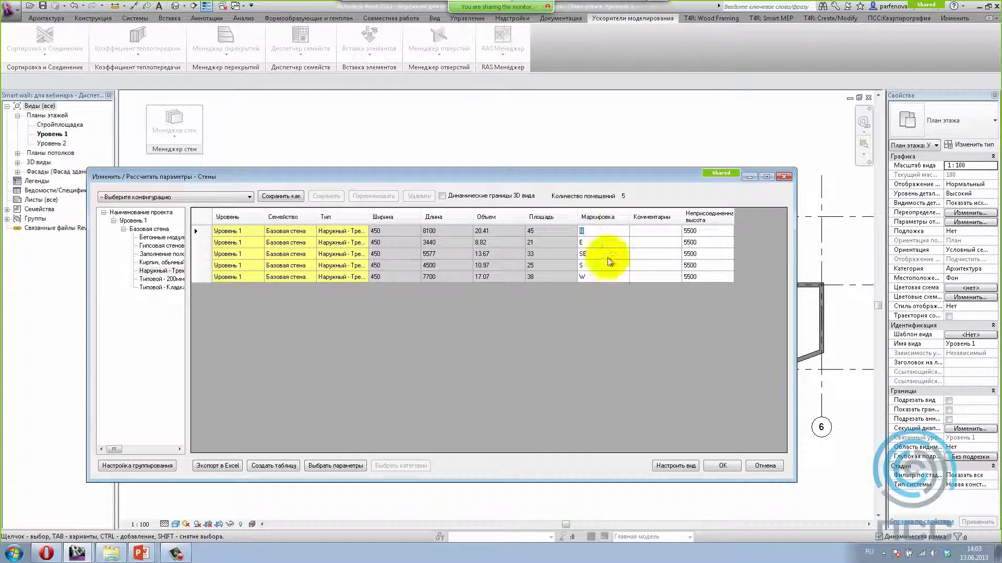
- Select the five walls' Комментарии cells and show the Расчет высоты options
{"action": "left_click", "coordinate": [600, 229]}
{"action": "left_click_drag", "start_coordinate": [643, 237], "coordinate": [645, 280]}
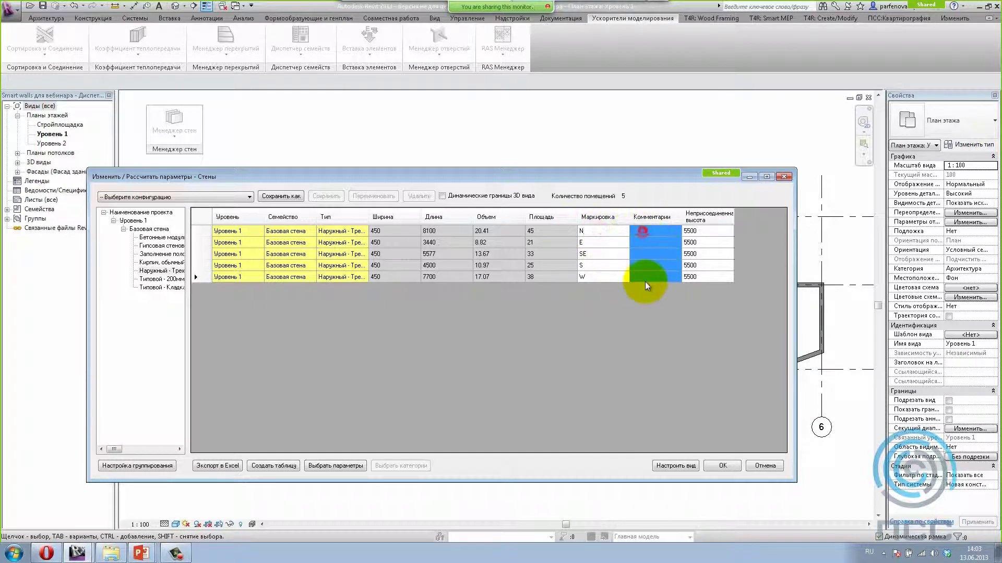
{"action": "right_click", "coordinate": [644, 278]}
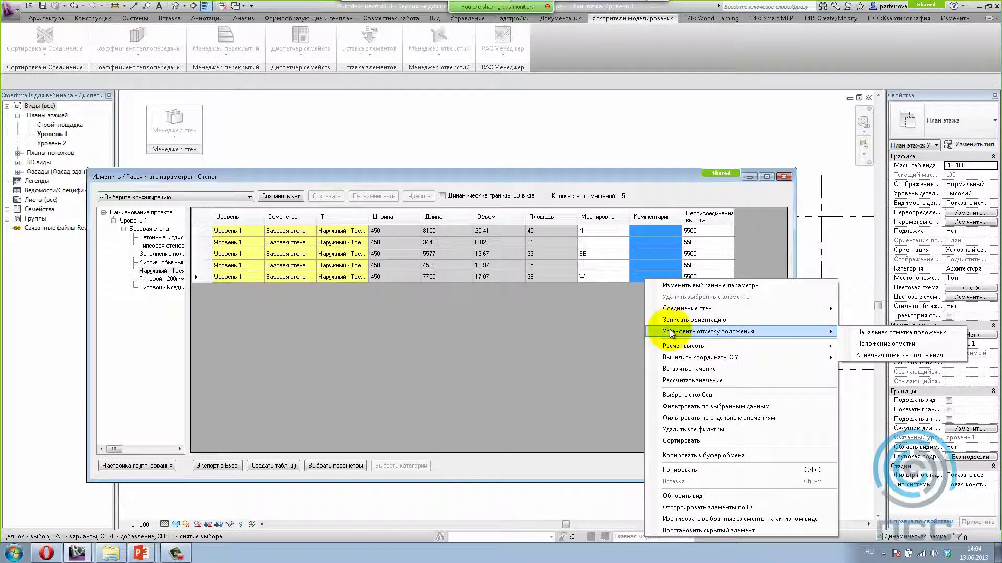
{"action": "mouse_move", "coordinate": [683, 346]}
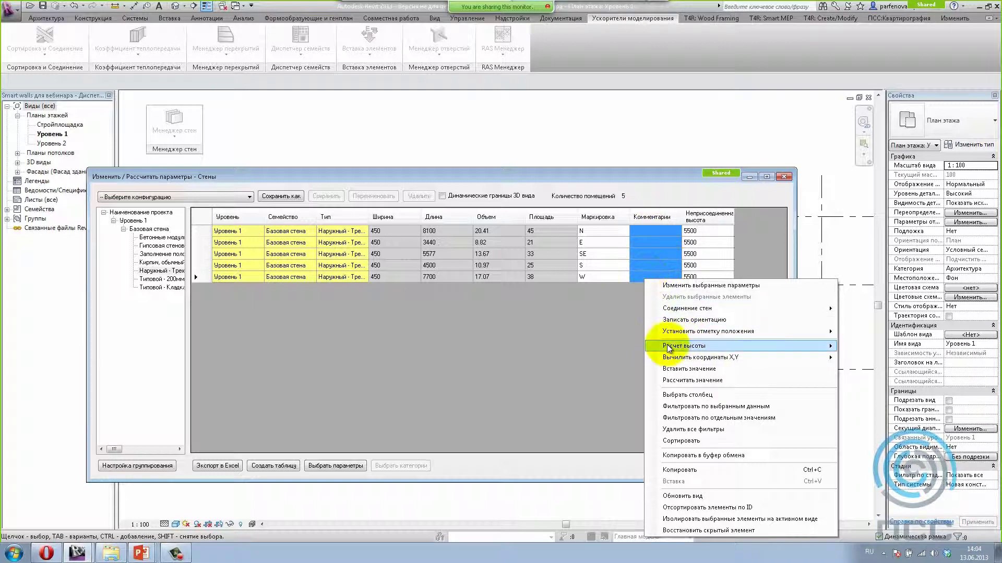
{"action": "left_click", "coordinate": [656, 239]}
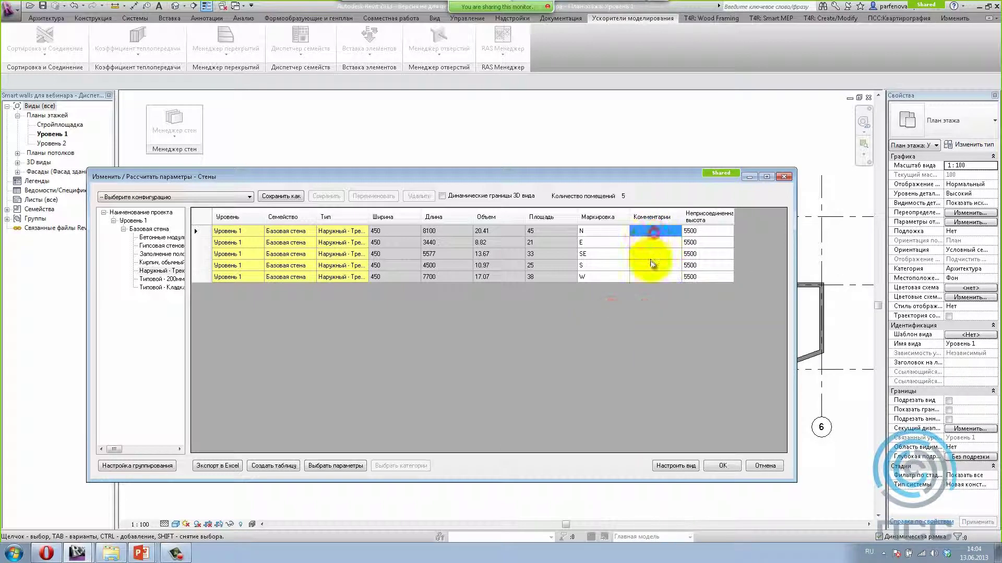
{"action": "left_click_drag", "start_coordinate": [646, 228], "coordinate": [645, 277]}
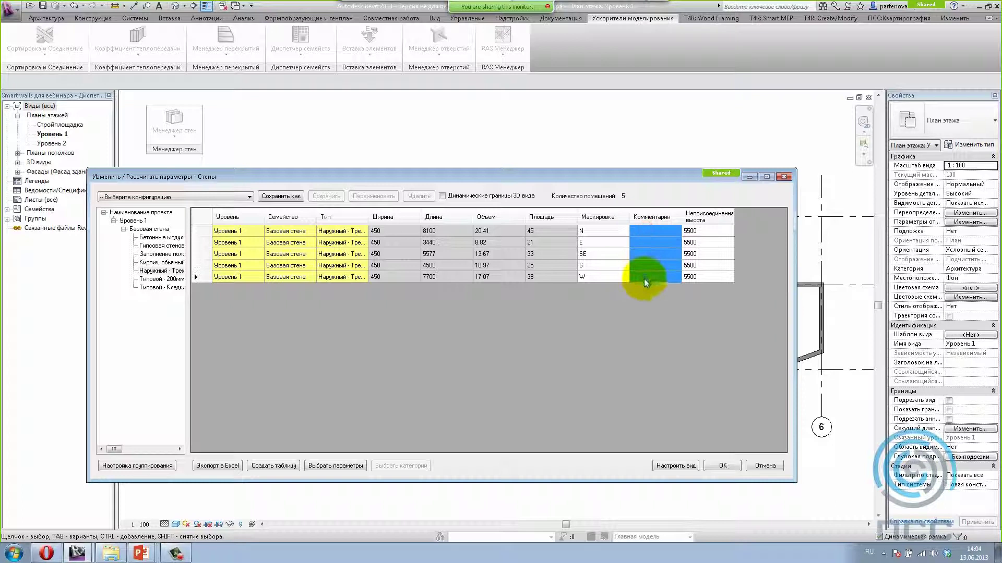
{"action": "right_click", "coordinate": [645, 279]}
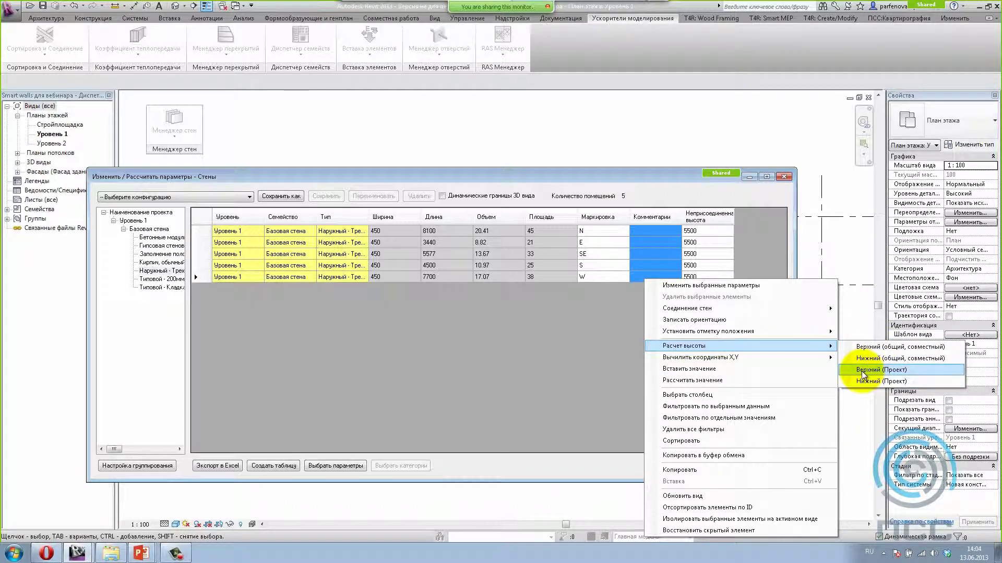
- Store wall top height (Верхний, Проект) in a new shared parameter Верх эл-та
{"action": "left_click", "coordinate": [862, 371]}
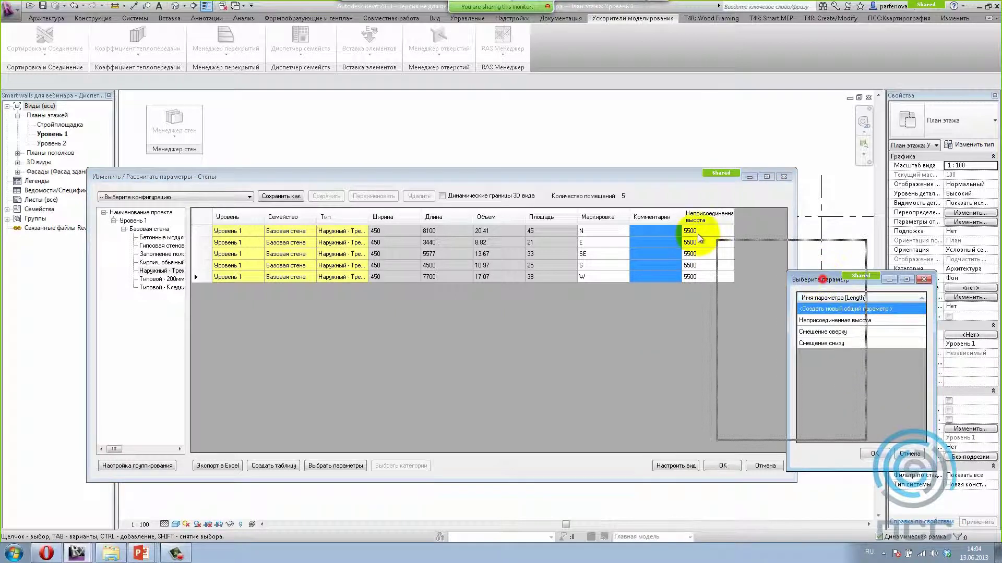
{"action": "left_click_drag", "start_coordinate": [737, 248], "coordinate": [566, 209]}
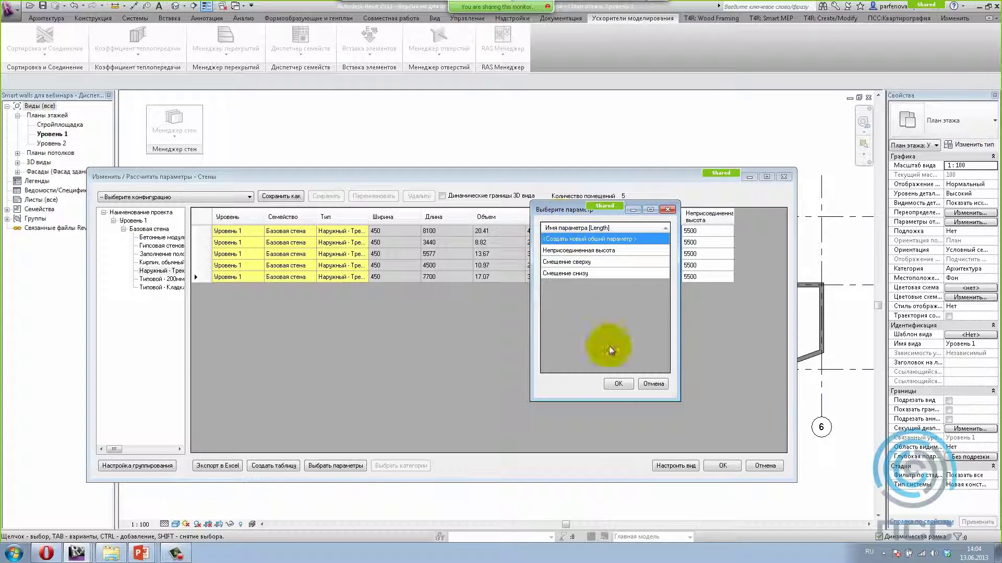
{"action": "left_click", "coordinate": [615, 384]}
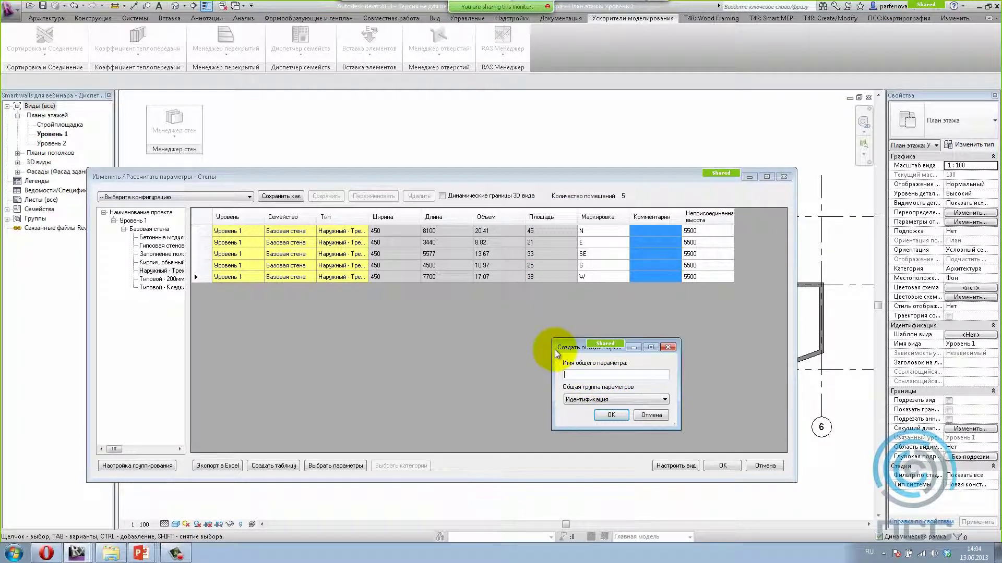
{"action": "type", "text": "B"}
{"action": "type", "text": " эл-та"}
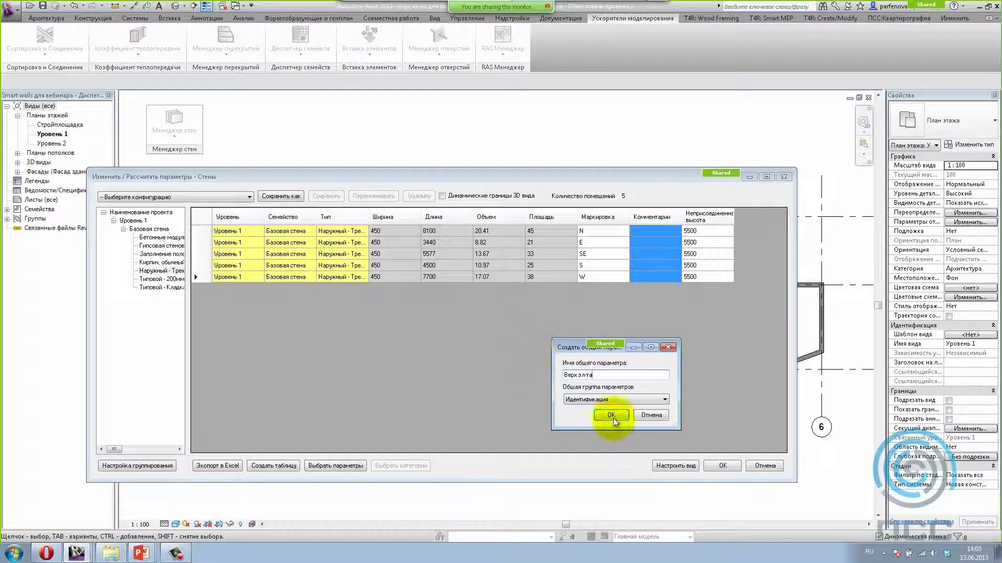
{"action": "left_click", "coordinate": [613, 416]}
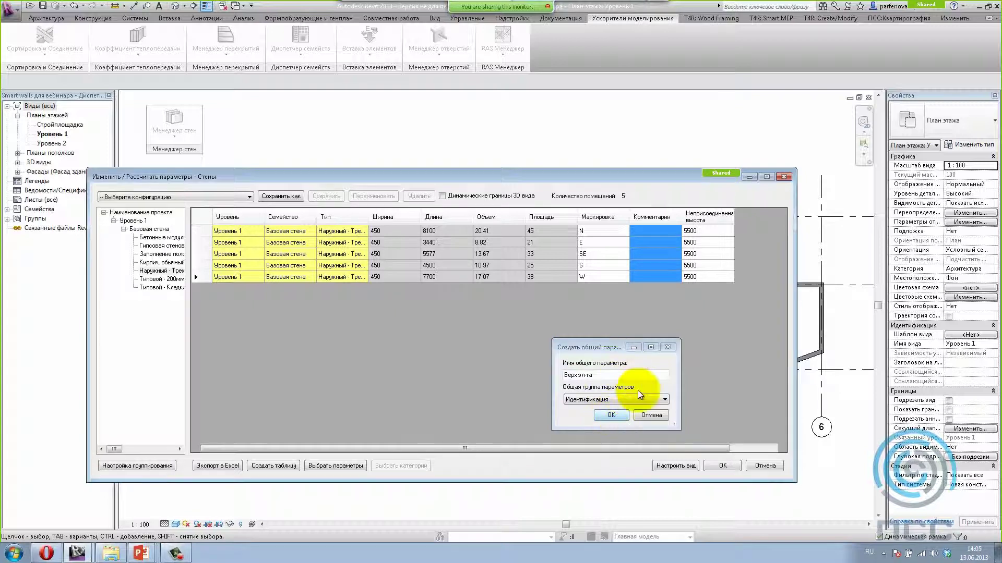
- Check the 5500 Верх эл-та values, then select the five Комментарии cells
{"action": "left_click", "coordinate": [763, 233]}
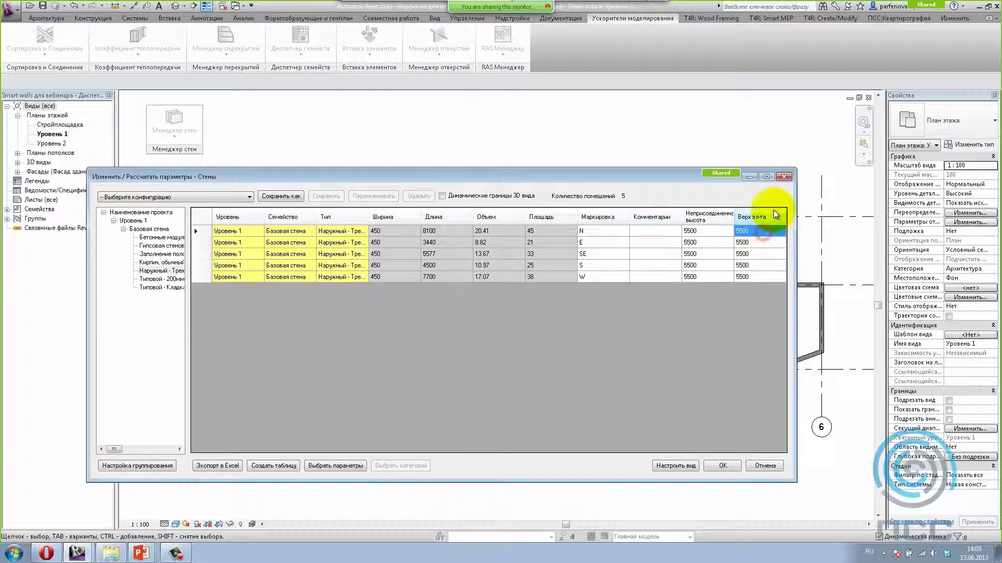
{"action": "left_click", "coordinate": [749, 278]}
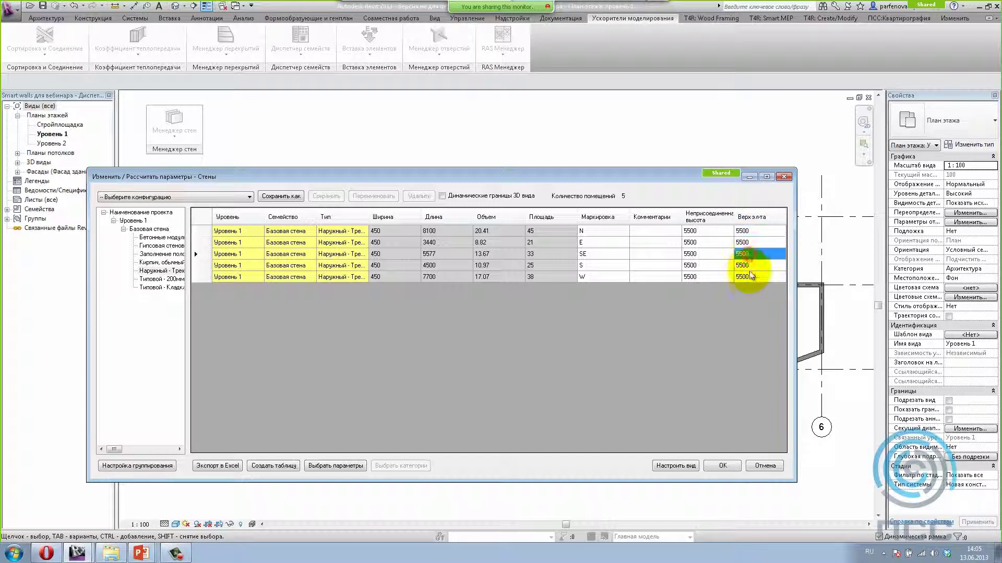
{"action": "left_click", "coordinate": [747, 278]}
{"action": "left_click", "coordinate": [757, 242]}
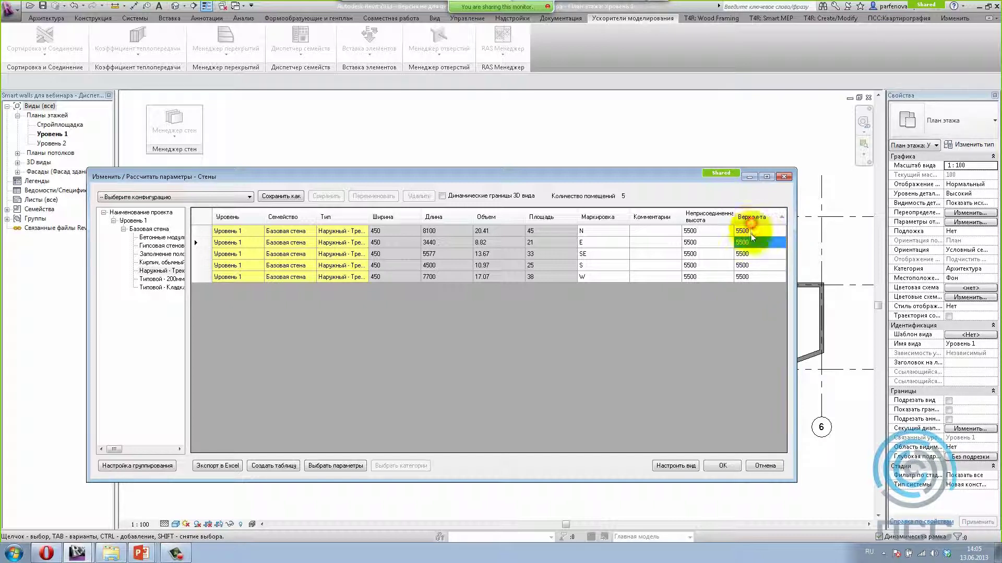
{"action": "left_click", "coordinate": [732, 302]}
{"action": "left_click_drag", "start_coordinate": [656, 239], "coordinate": [651, 276]}
- Write grid position marks B, 9, A, 7 into Комментарии and compare with the plan
{"action": "right_click", "coordinate": [651, 276]}
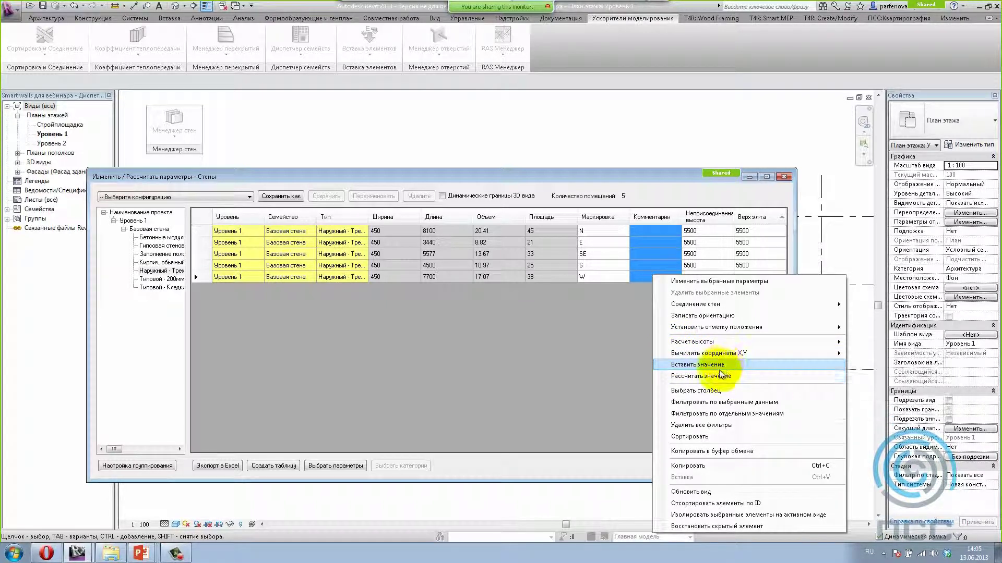
{"action": "mouse_move", "coordinate": [716, 327]}
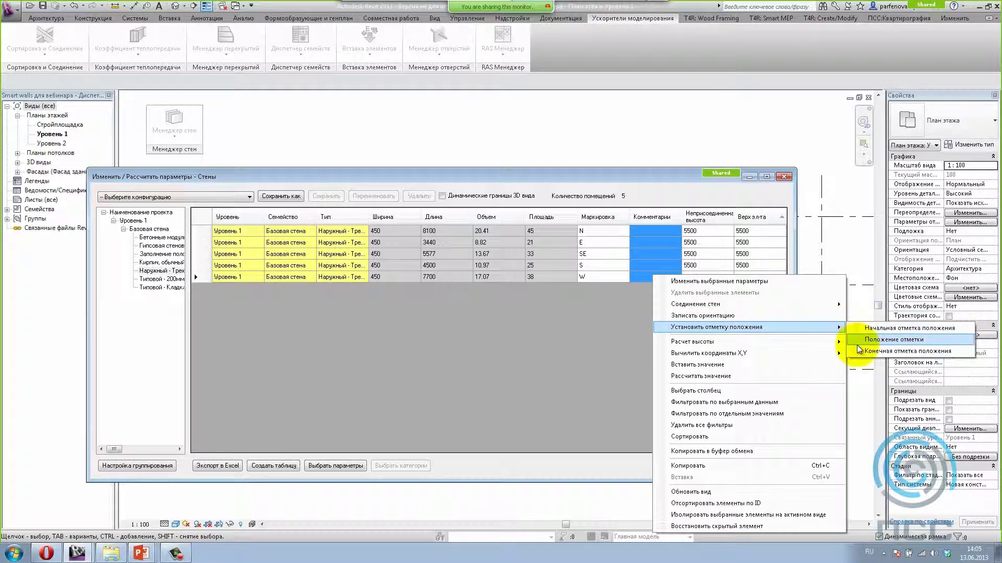
{"action": "left_click", "coordinate": [861, 339]}
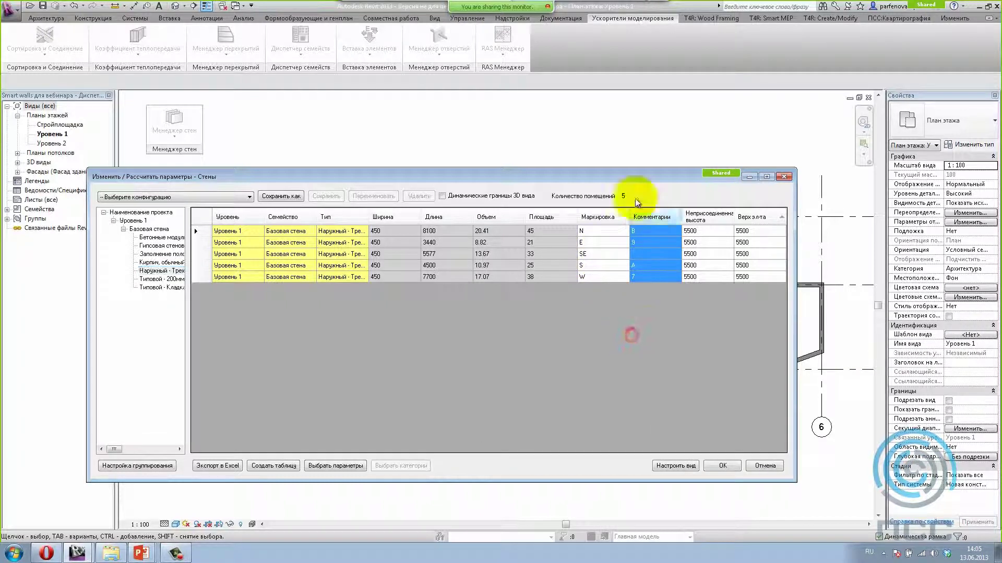
{"action": "left_click_drag", "start_coordinate": [634, 176], "coordinate": [391, 222]}
{"action": "left_click", "coordinate": [309, 287]}
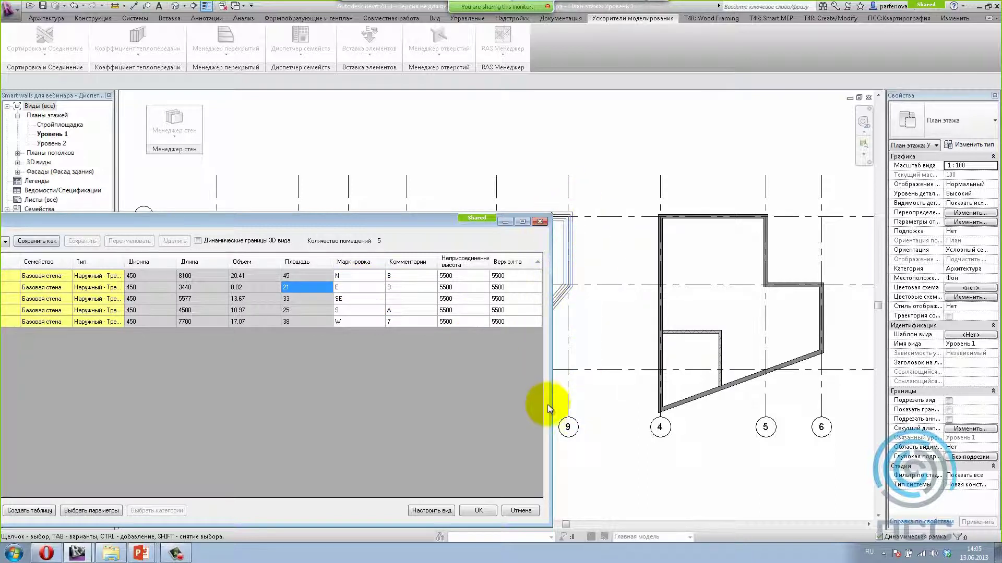
- Review the comment values, accept the wall parameters table and clear the selection
{"action": "left_click", "coordinate": [398, 322]}
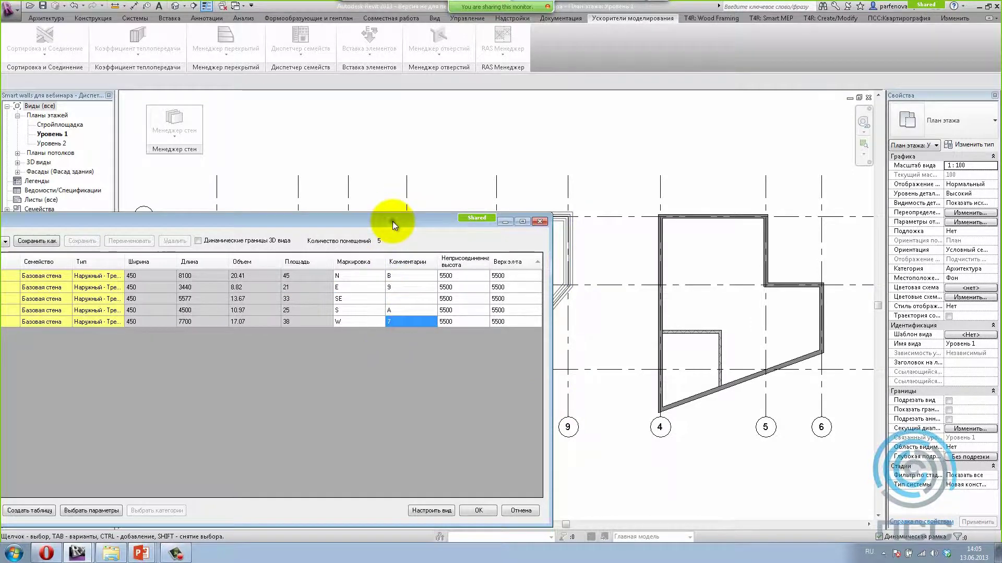
{"action": "left_click_drag", "start_coordinate": [394, 219], "coordinate": [599, 387]}
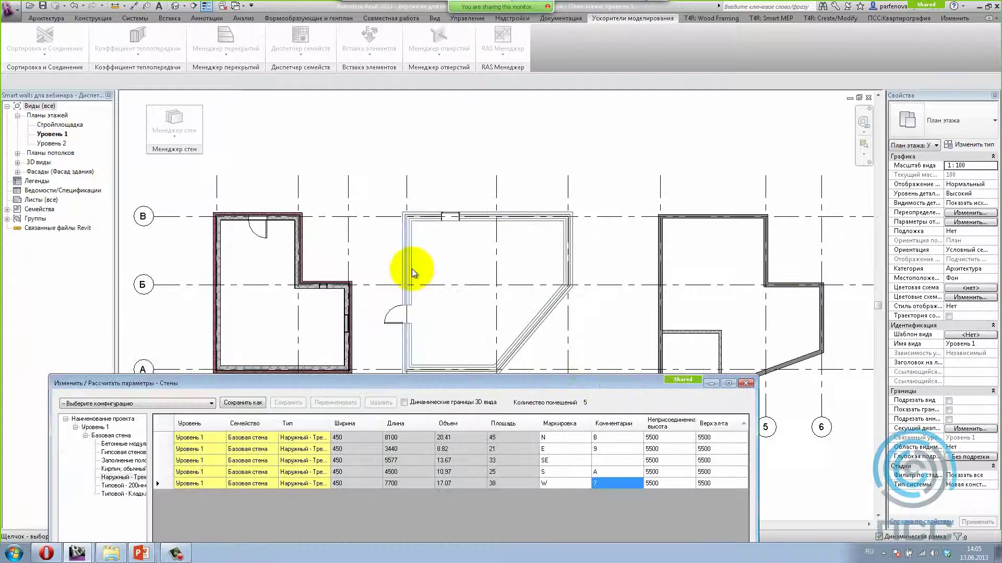
{"action": "left_click_drag", "start_coordinate": [776, 264], "coordinate": [859, 211]}
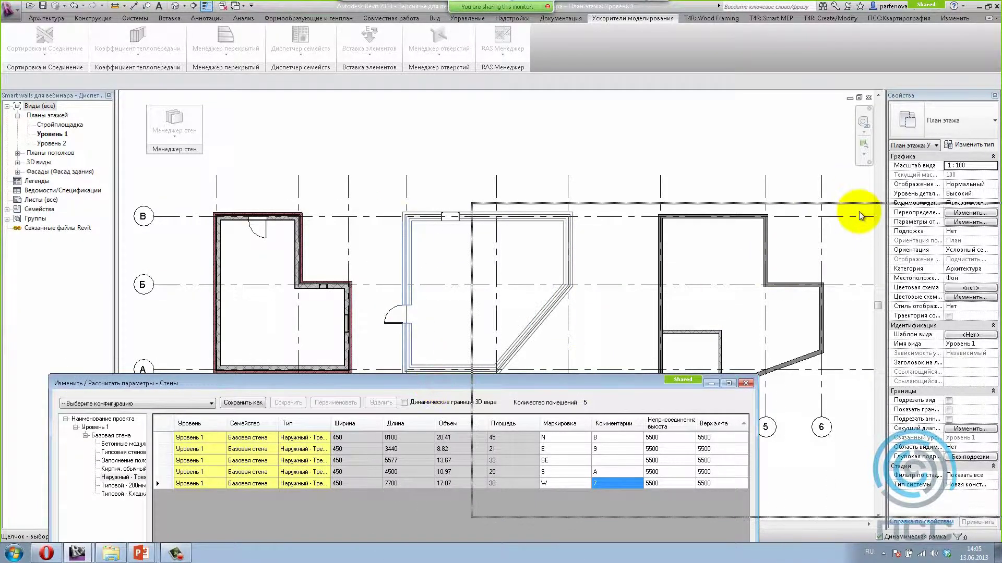
{"action": "left_click_drag", "start_coordinate": [771, 211], "coordinate": [428, 182]}
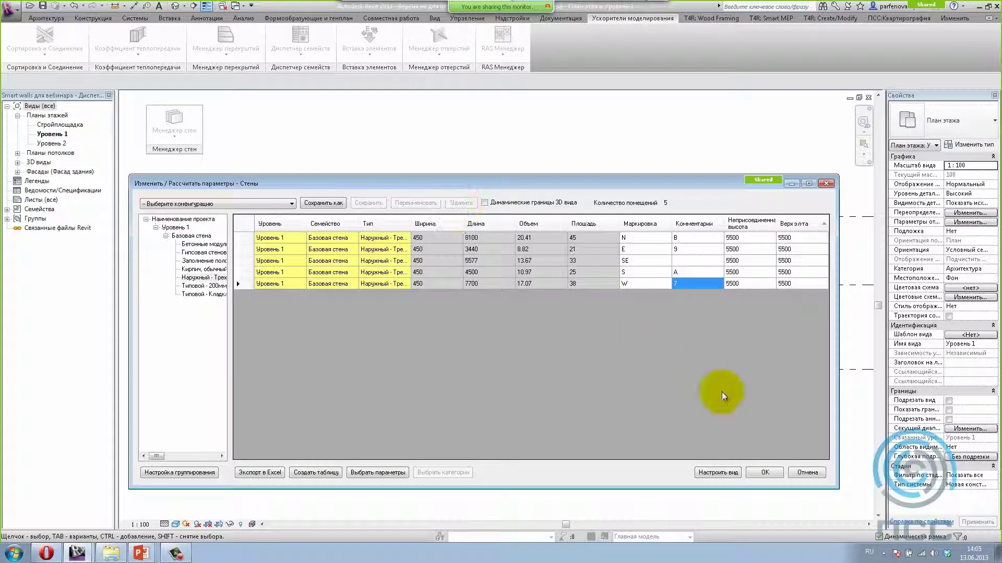
{"action": "left_click", "coordinate": [766, 473]}
{"action": "left_click", "coordinate": [495, 462]}
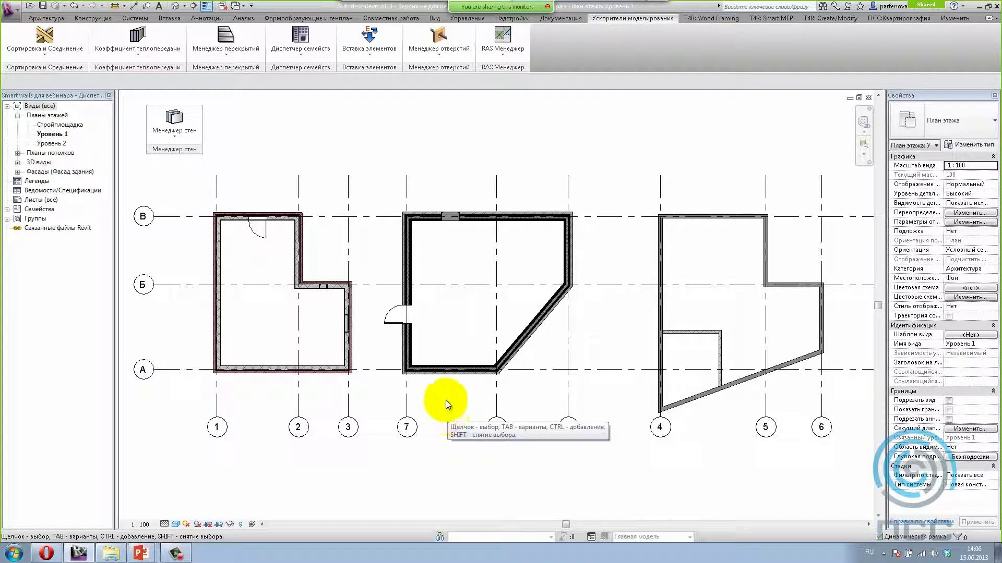
- Keep wall openings in the load-bearing layer in the multilayer wall configuration
{"action": "left_click", "coordinate": [477, 220]}
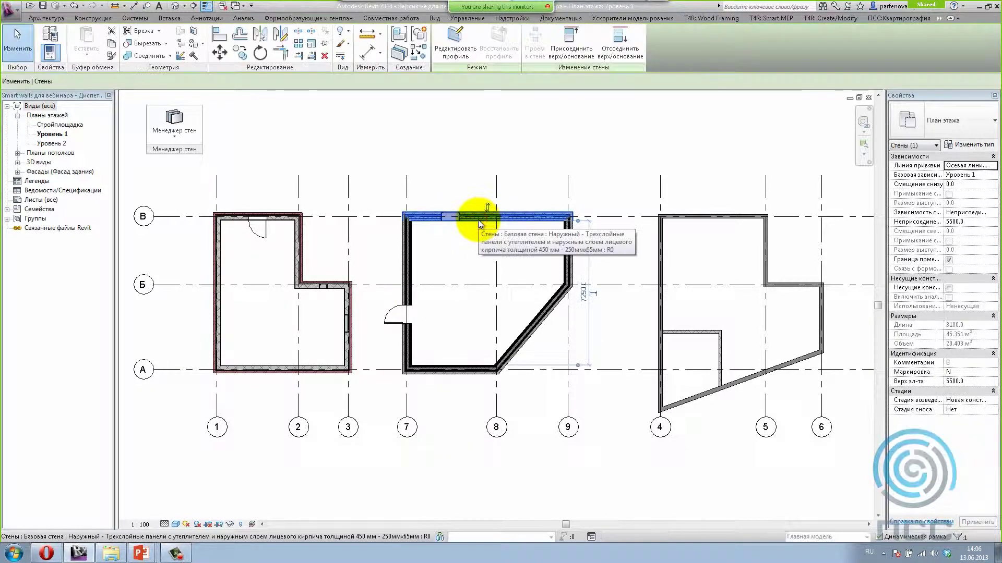
{"action": "left_click", "coordinate": [446, 167]}
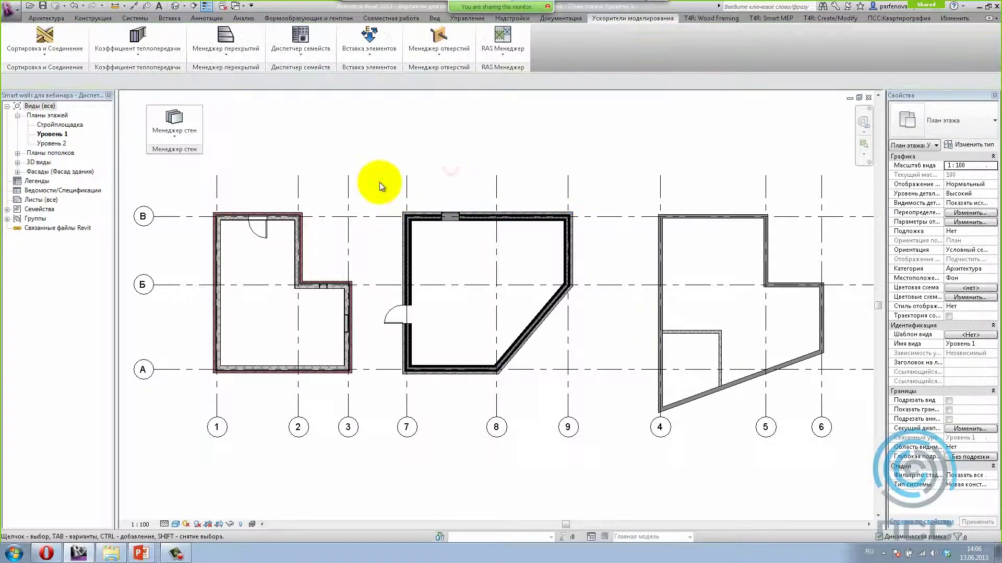
{"action": "left_click", "coordinate": [157, 139]}
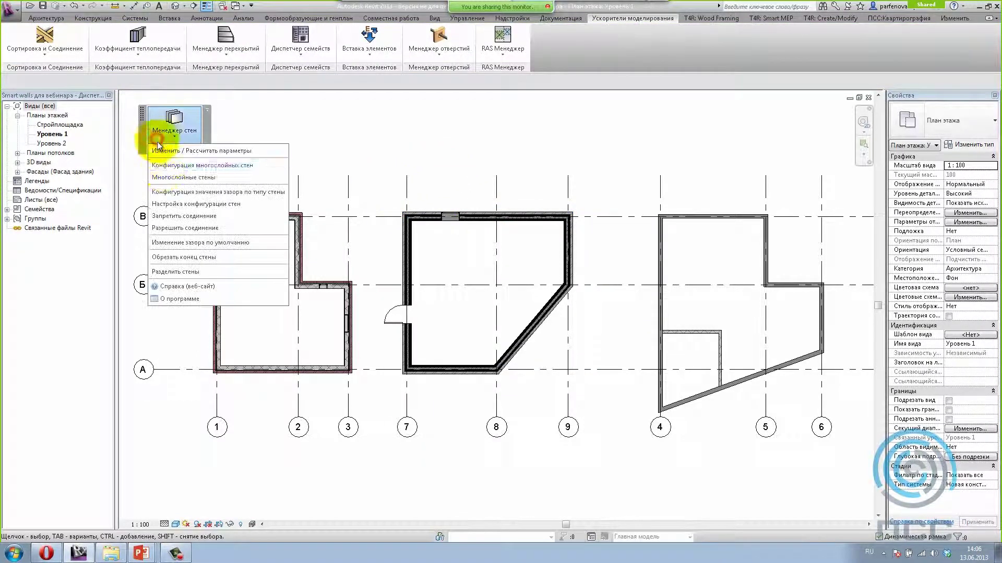
{"action": "left_click", "coordinate": [162, 168]}
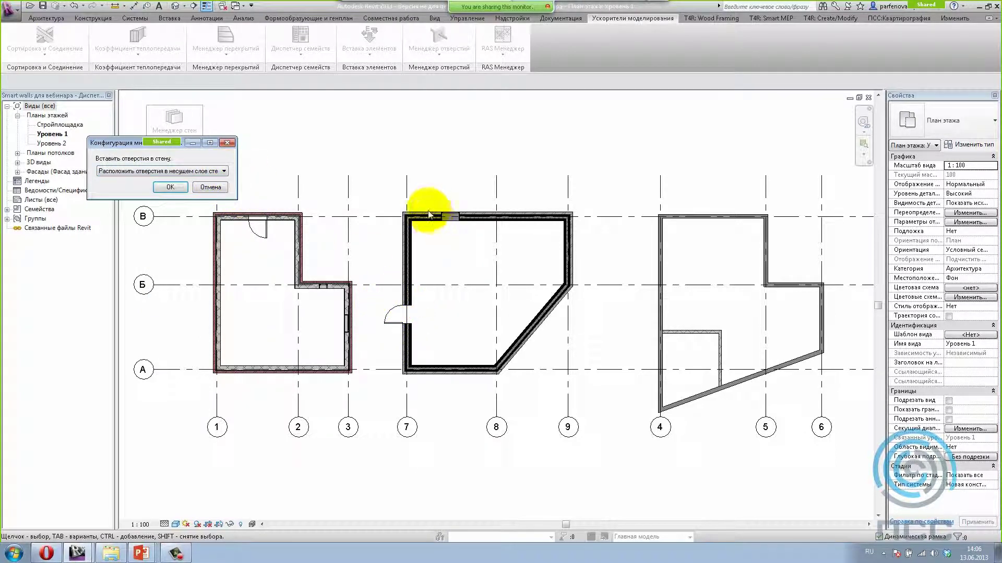
{"action": "left_click", "coordinate": [224, 171]}
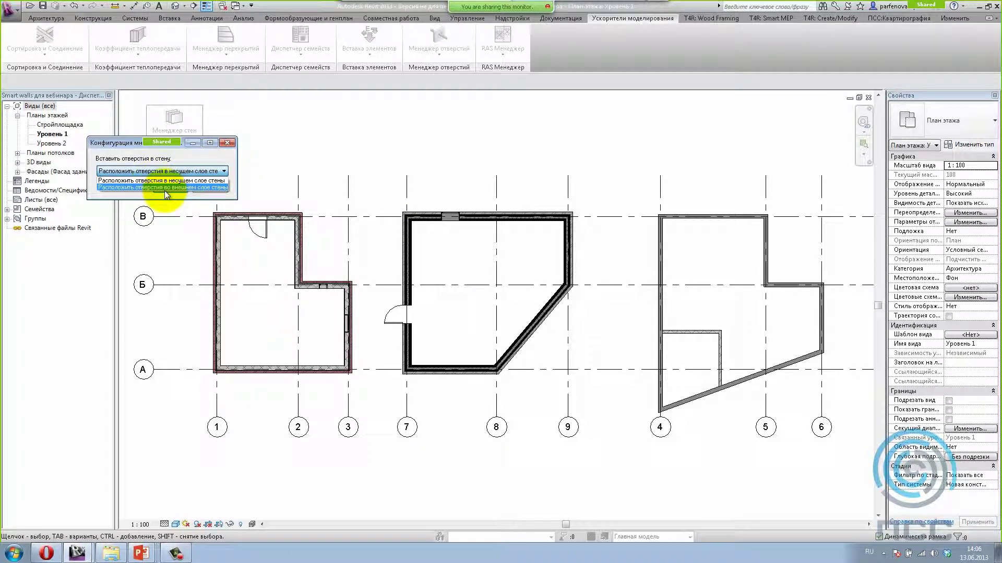
{"action": "left_click", "coordinate": [232, 159]}
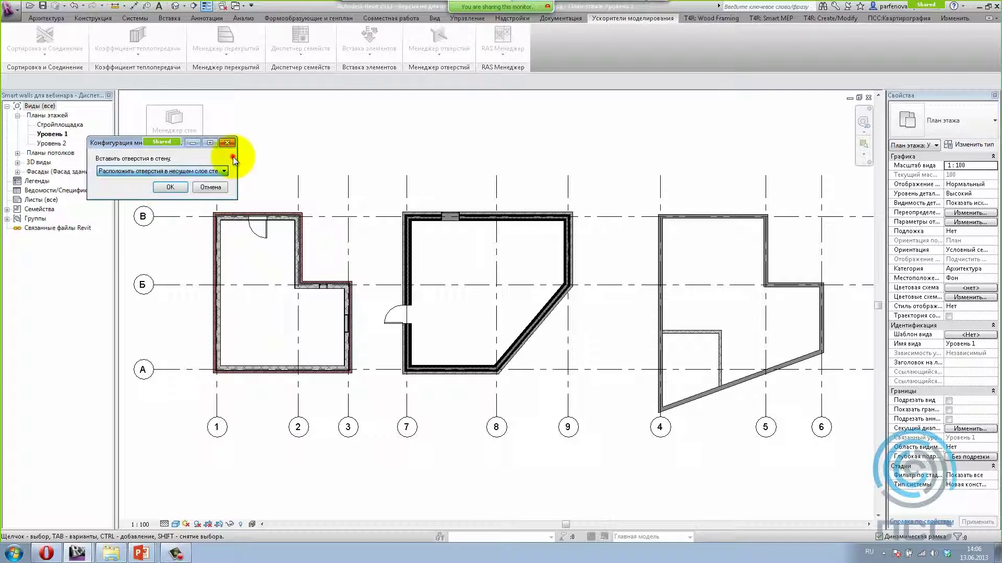
{"action": "left_click", "coordinate": [170, 188]}
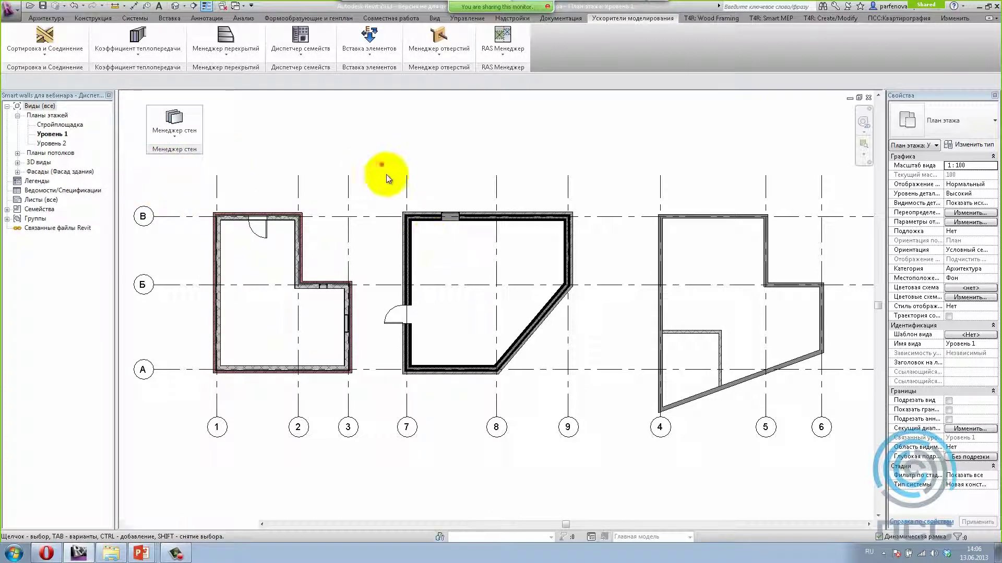
- Split all walls of the middle building into separate layer walls
{"action": "left_click_drag", "start_coordinate": [381, 166], "coordinate": [582, 410]}
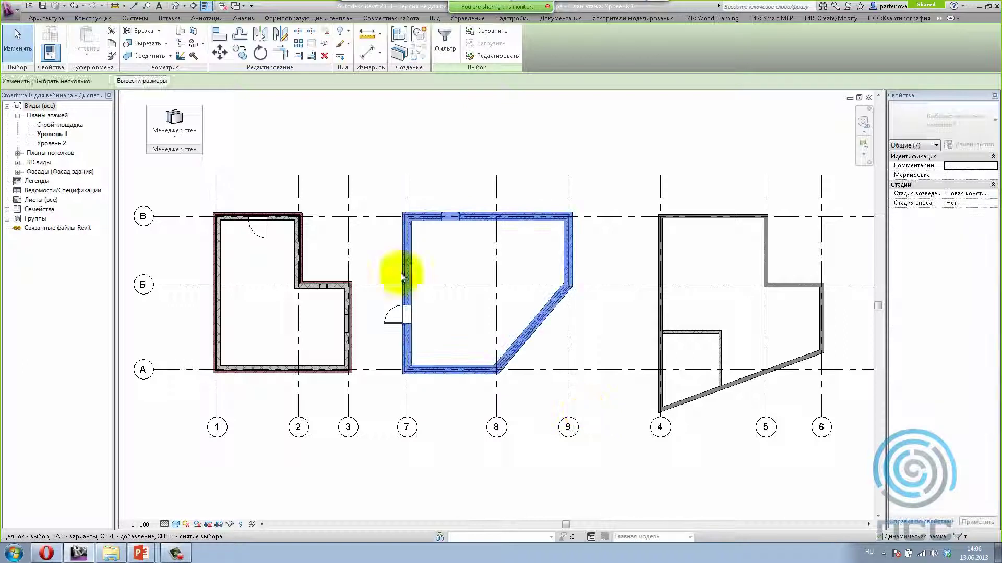
{"action": "left_click", "coordinate": [174, 139]}
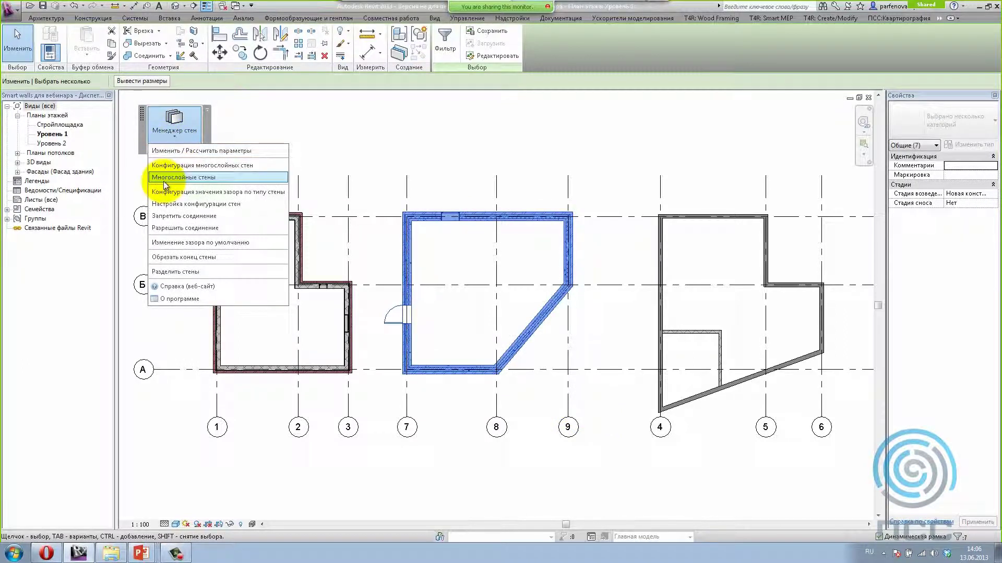
{"action": "left_click", "coordinate": [163, 180]}
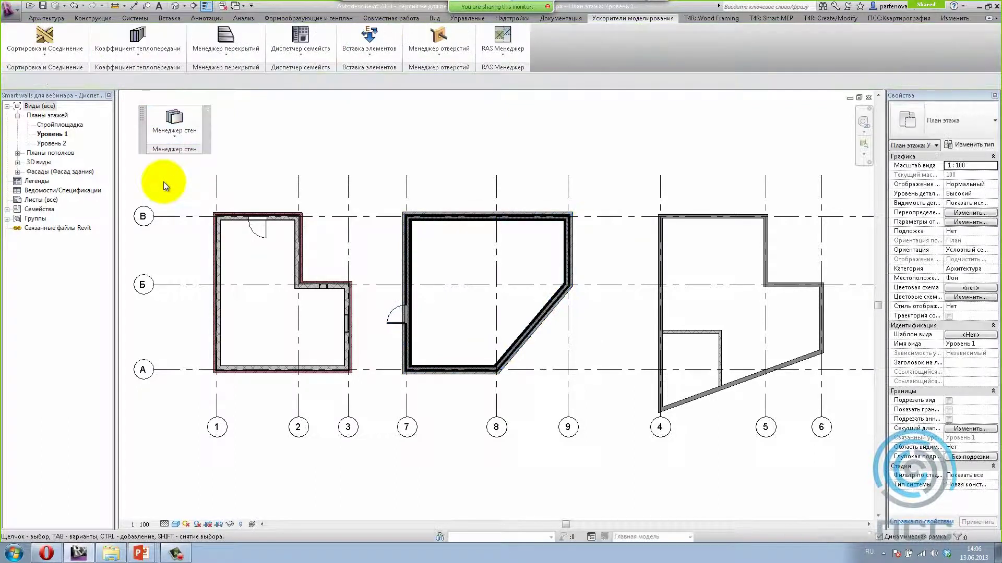
- Inspect the middle building's top wall and its 120 mm insulation layer wall
{"action": "left_click", "coordinate": [455, 215]}
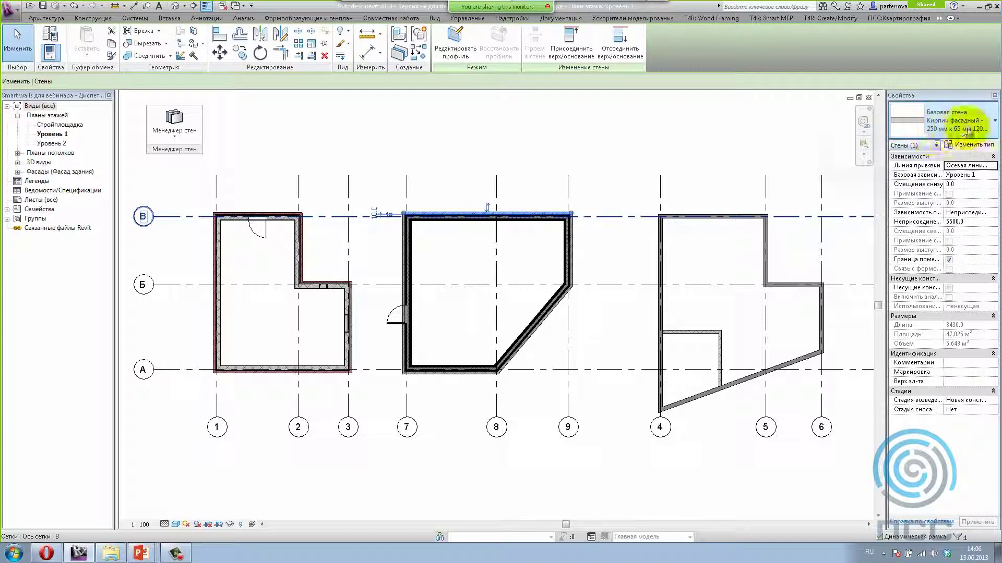
{"action": "scroll", "coordinate": [569, 254], "scroll_direction": "up", "scroll_amount": 5}
{"action": "left_click", "coordinate": [566, 253]}
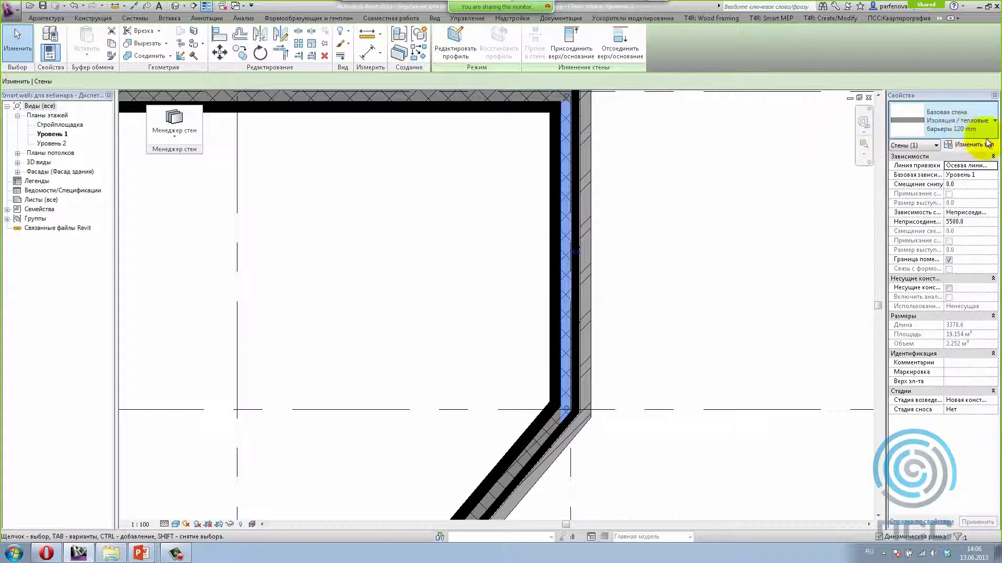
{"action": "left_click", "coordinate": [722, 243]}
- Zoom to the west-wall door, check the layer walls around it, and select the door
{"action": "scroll", "coordinate": [721, 243], "scroll_direction": "down", "scroll_amount": 4}
{"action": "scroll", "coordinate": [719, 243], "scroll_direction": "down", "scroll_amount": 1}
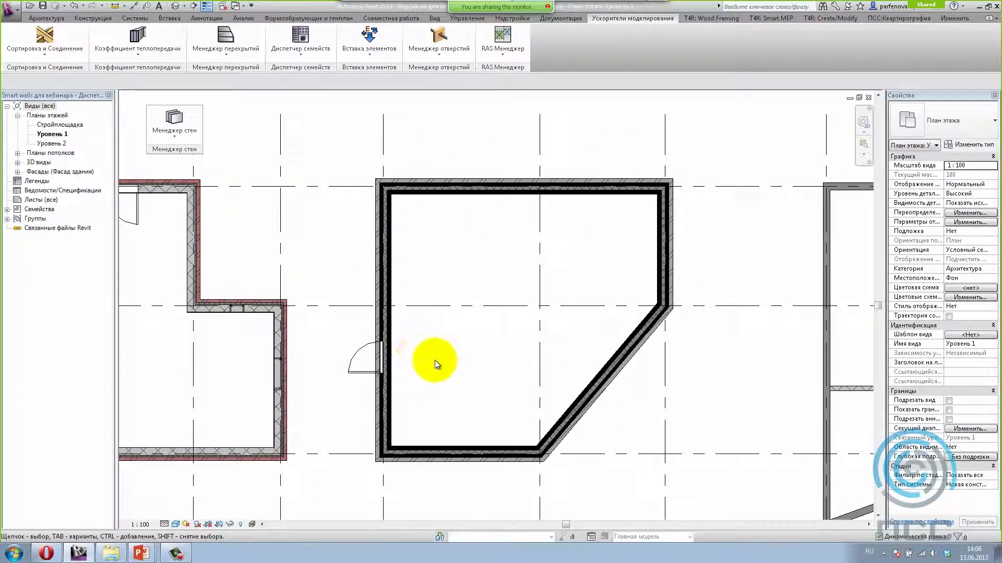
{"action": "middle_click_drag", "start_coordinate": [440, 343], "coordinate": [463, 316]}
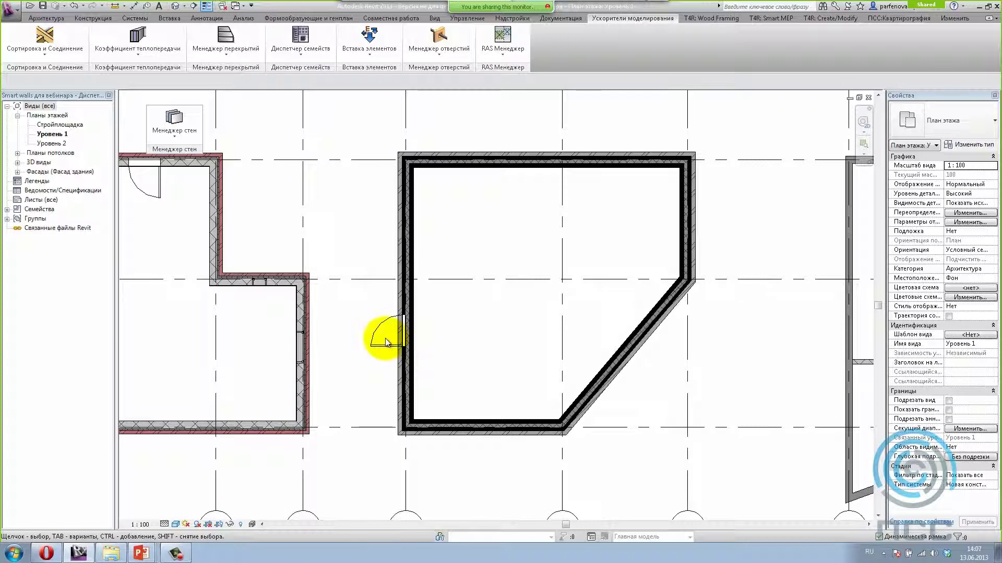
{"action": "scroll", "coordinate": [386, 341], "scroll_direction": "up", "scroll_amount": 5}
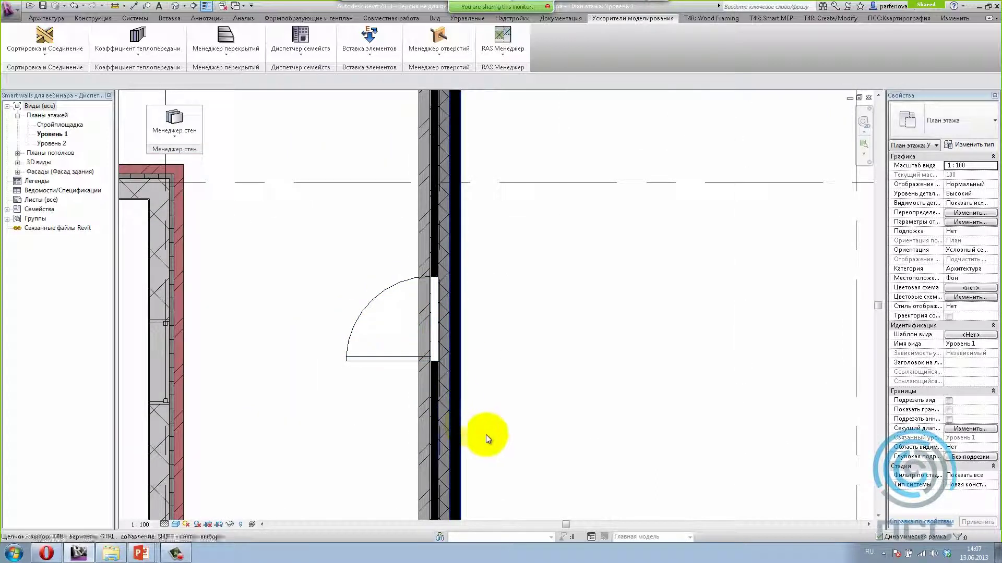
{"action": "left_click_drag", "start_coordinate": [485, 433], "coordinate": [374, 419]}
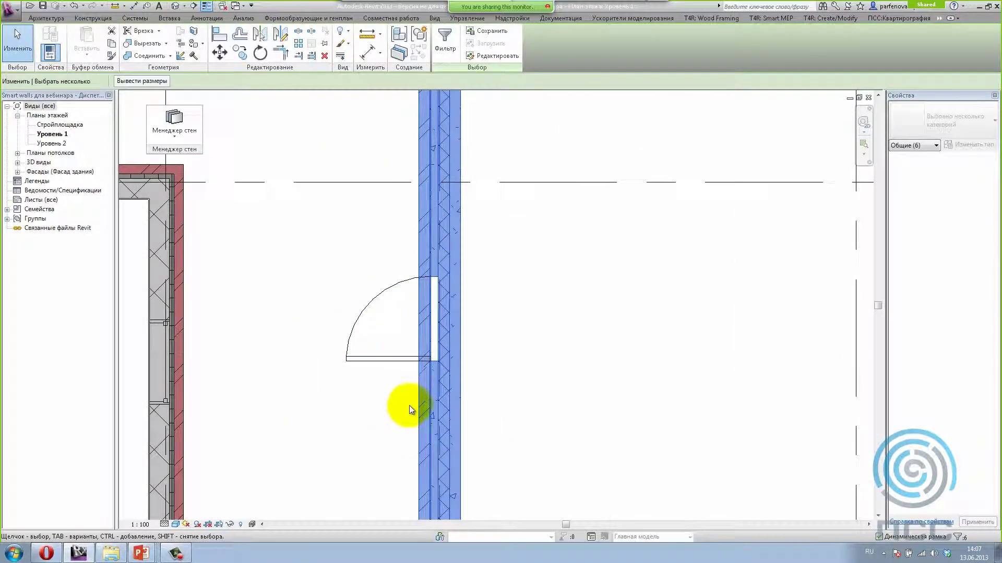
{"action": "left_click", "coordinate": [525, 418]}
{"action": "left_click", "coordinate": [400, 359]}
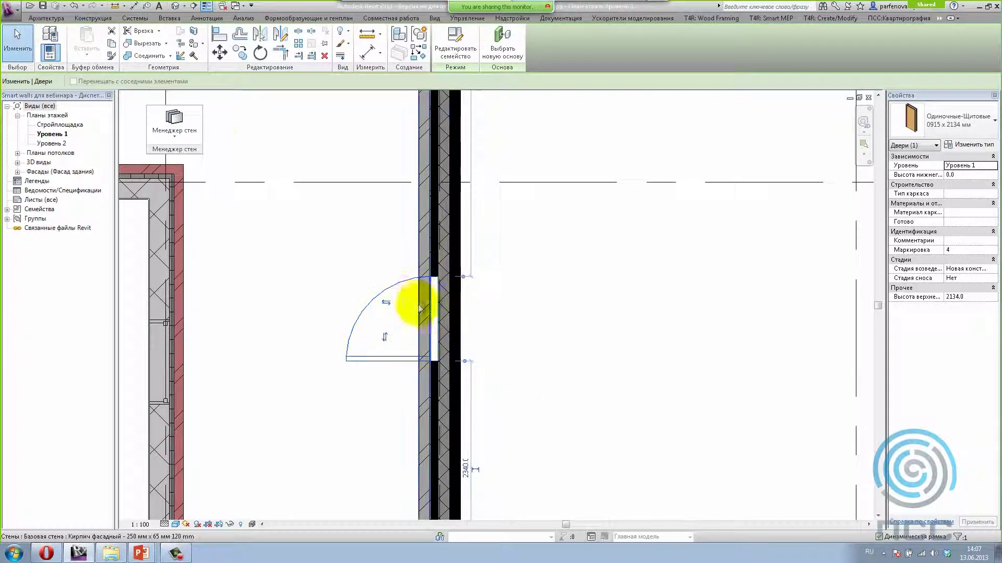
- Join the thin concrete layer with the adjacent and outer layer walls
{"action": "left_click", "coordinate": [139, 58]}
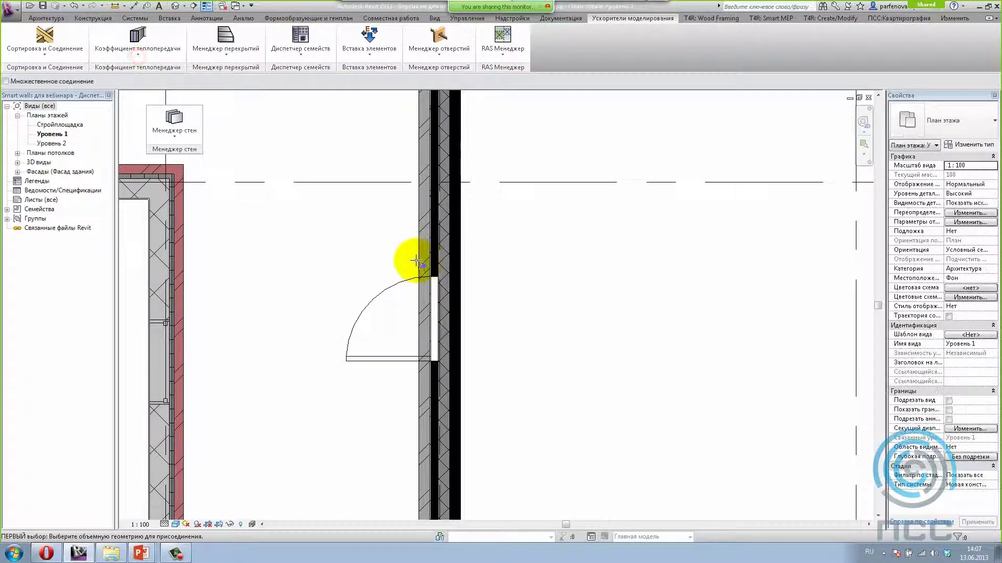
{"action": "scroll", "coordinate": [423, 268], "scroll_direction": "up", "scroll_amount": 3}
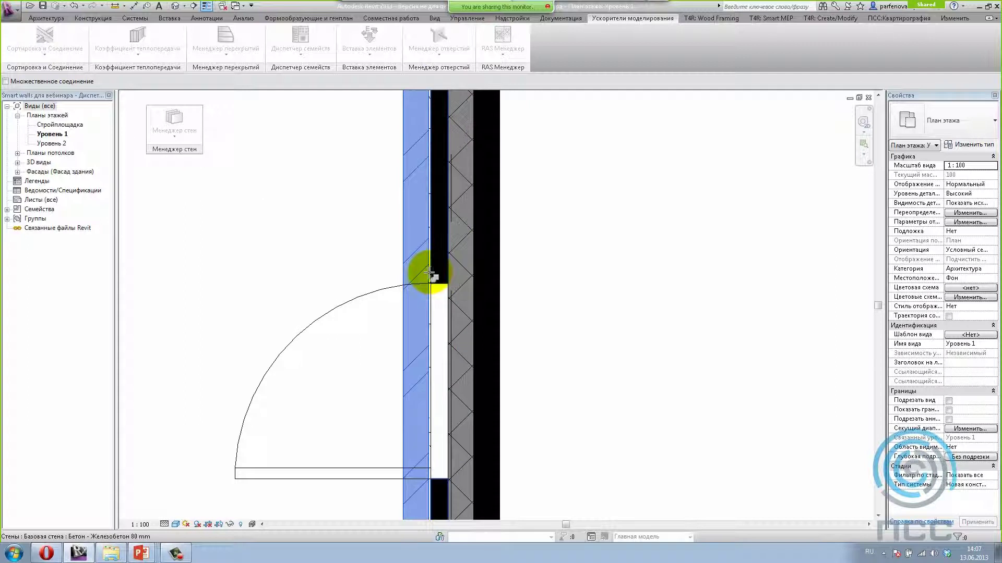
{"action": "left_click", "coordinate": [430, 274]}
{"action": "left_click", "coordinate": [441, 281]}
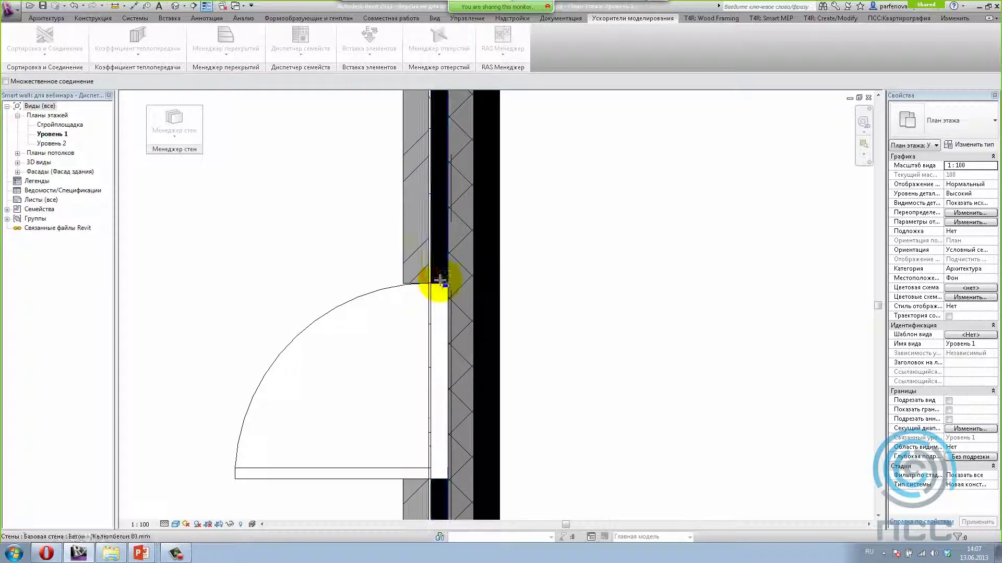
{"action": "left_click", "coordinate": [451, 290]}
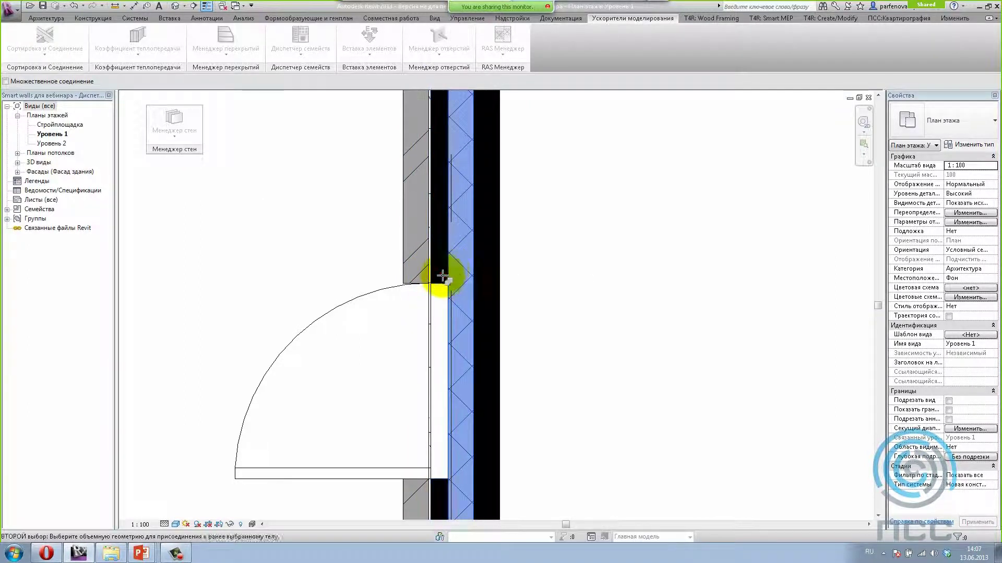
{"action": "left_click", "coordinate": [501, 303]}
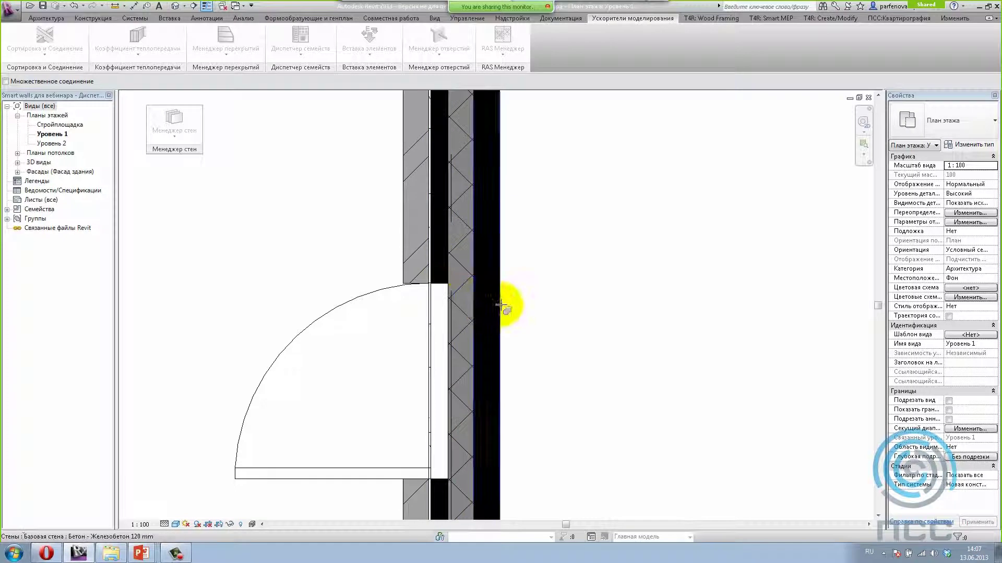
{"action": "left_click", "coordinate": [451, 313]}
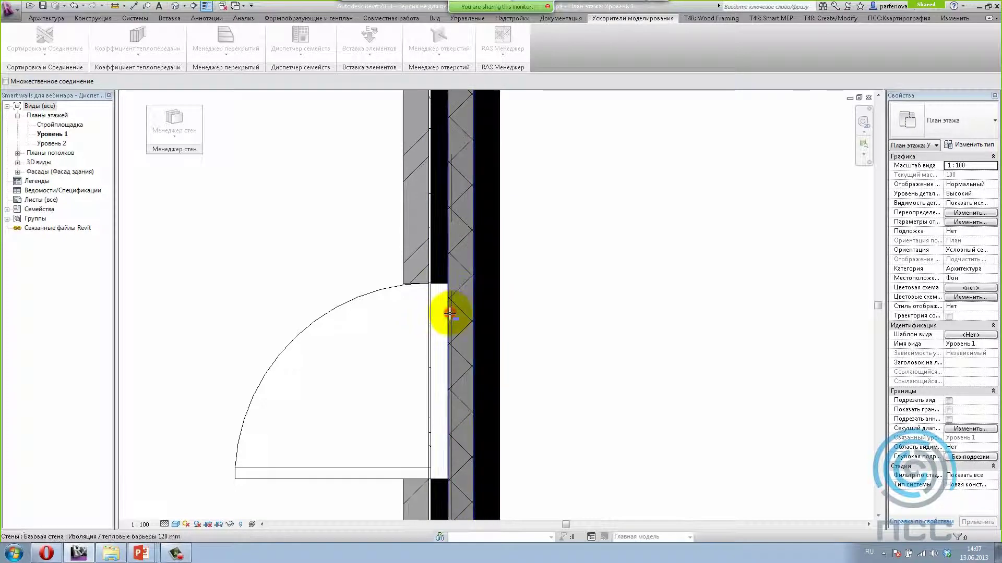
- Join the concrete wall and remaining layer at the door, then end Join Geometry
{"action": "left_click", "coordinate": [439, 480]}
{"action": "scroll", "coordinate": [398, 381], "scroll_direction": "down", "scroll_amount": 2}
{"action": "scroll", "coordinate": [425, 438], "scroll_direction": "up", "scroll_amount": 1}
{"action": "scroll", "coordinate": [435, 436], "scroll_direction": "up", "scroll_amount": 1}
{"action": "scroll", "coordinate": [435, 436], "scroll_direction": "up", "scroll_amount": 1}
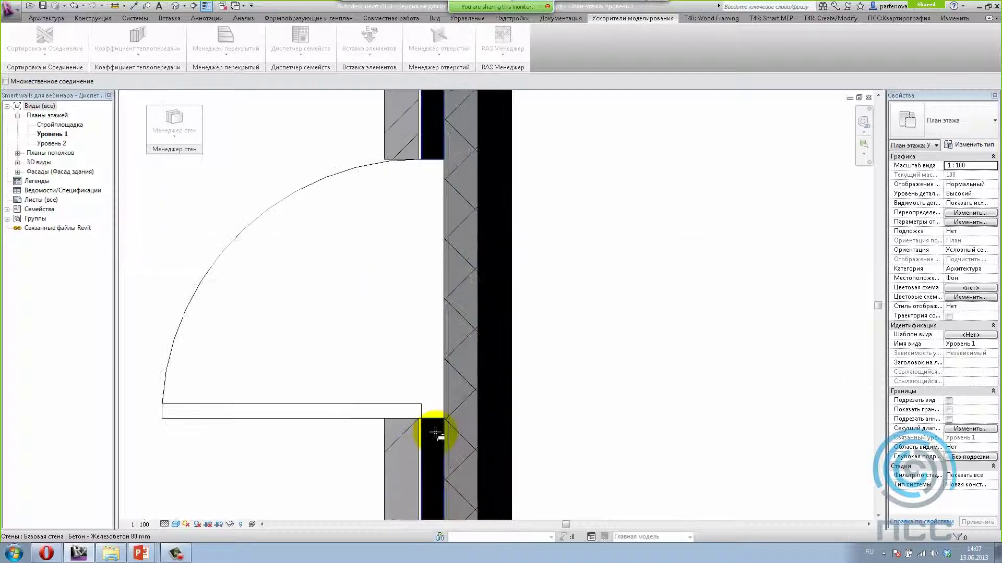
{"action": "left_click", "coordinate": [446, 410]}
{"action": "scroll", "coordinate": [430, 334], "scroll_direction": "down", "scroll_amount": 2}
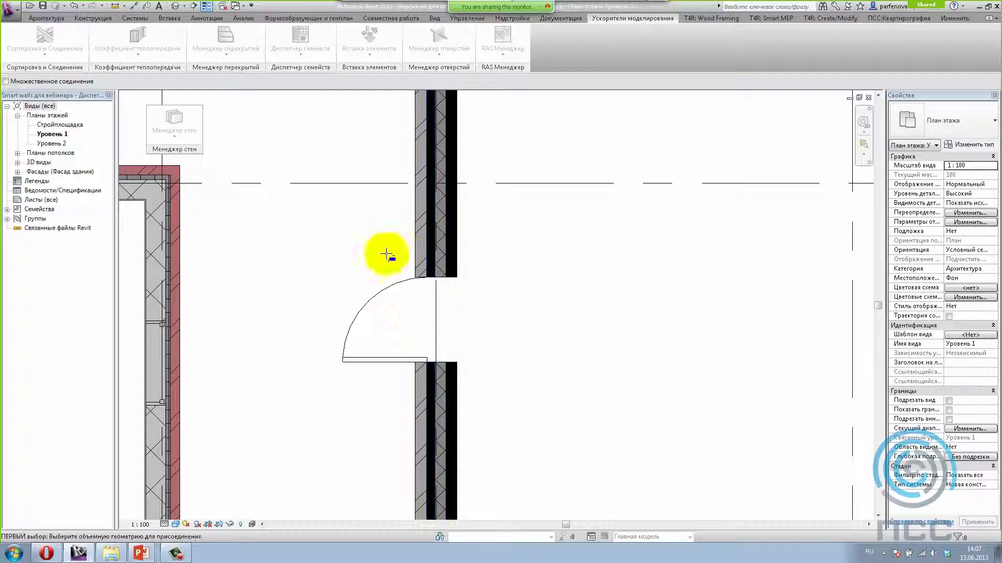
{"action": "scroll", "coordinate": [376, 329], "scroll_direction": "down", "scroll_amount": 2}
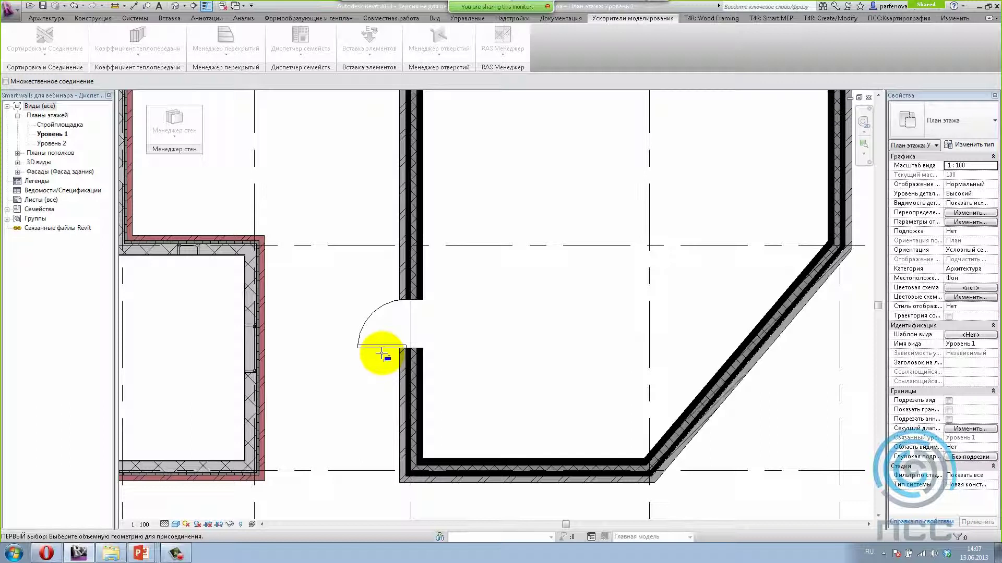
{"action": "key", "text": "Escape"}
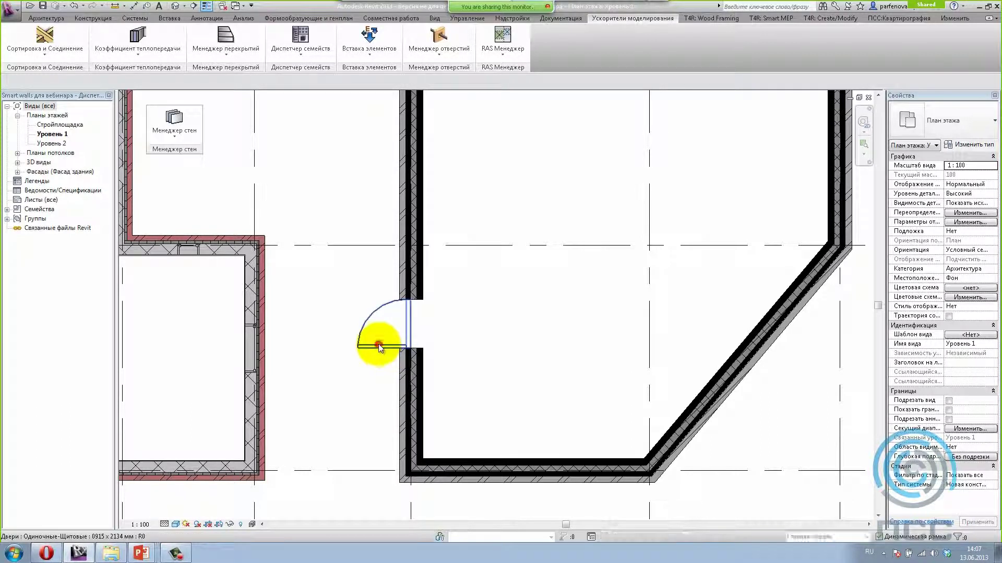
- Deselect the door, pan to the right-hand building on grids 4–6, and open Менеджер стен
{"action": "left_click", "coordinate": [384, 346]}
{"action": "middle_click_drag", "start_coordinate": [468, 353], "coordinate": [459, 409]}
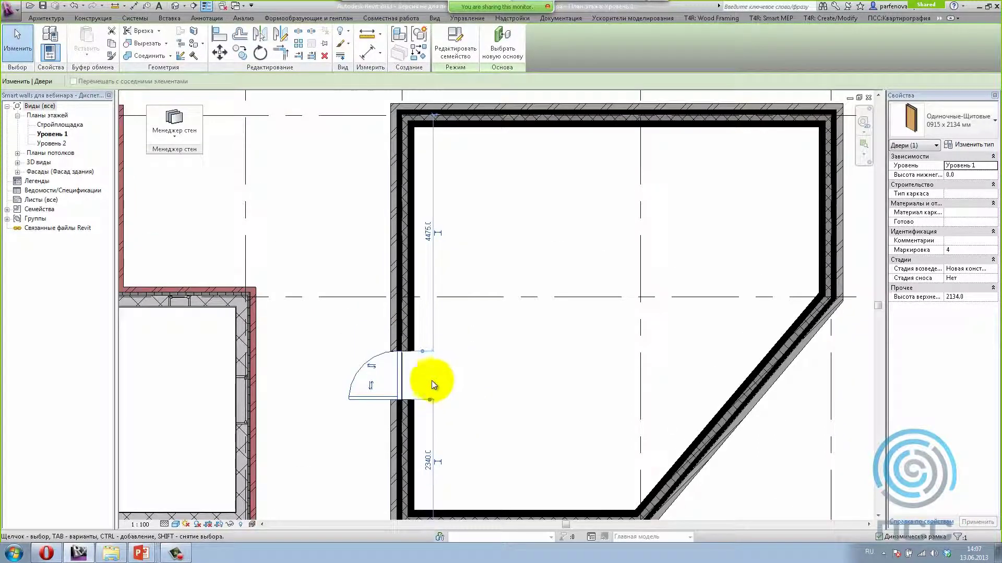
{"action": "left_click", "coordinate": [443, 391]}
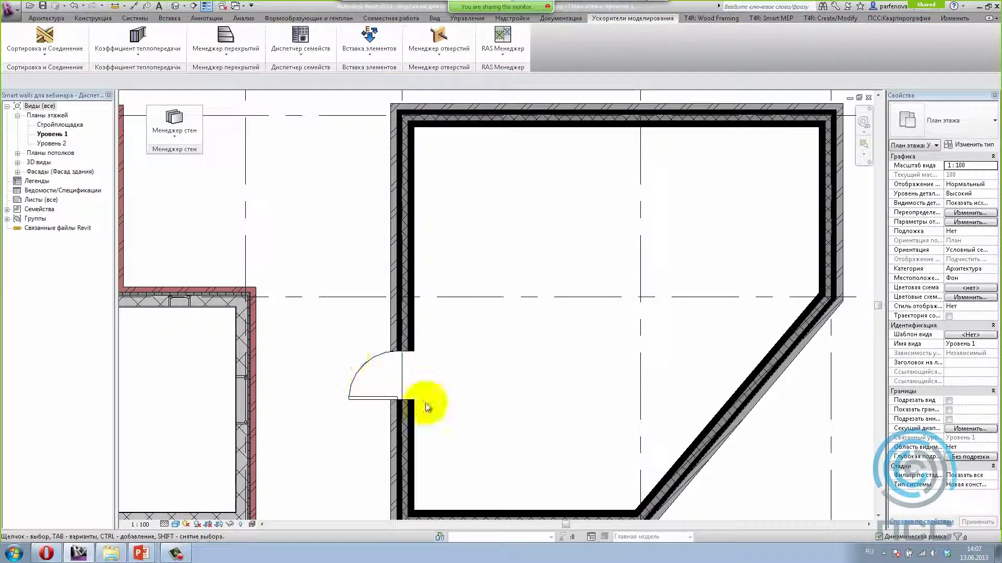
{"action": "scroll", "coordinate": [345, 368], "scroll_direction": "down", "scroll_amount": 2}
{"action": "scroll", "coordinate": [344, 360], "scroll_direction": "down", "scroll_amount": 1}
{"action": "middle_click_drag", "start_coordinate": [454, 358], "coordinate": [402, 336]}
{"action": "scroll", "coordinate": [368, 309], "scroll_direction": "down", "scroll_amount": 1}
{"action": "scroll", "coordinate": [369, 309], "scroll_direction": "down", "scroll_amount": 2}
{"action": "mouse_move", "coordinate": [536, 346]}
{"action": "middle_mouse_down"}
{"action": "mouse_move", "coordinate": [156, 340]}
{"action": "mouse_move", "coordinate": [300, 317]}
{"action": "mouse_move", "coordinate": [315, 325]}
{"action": "middle_mouse_up"}
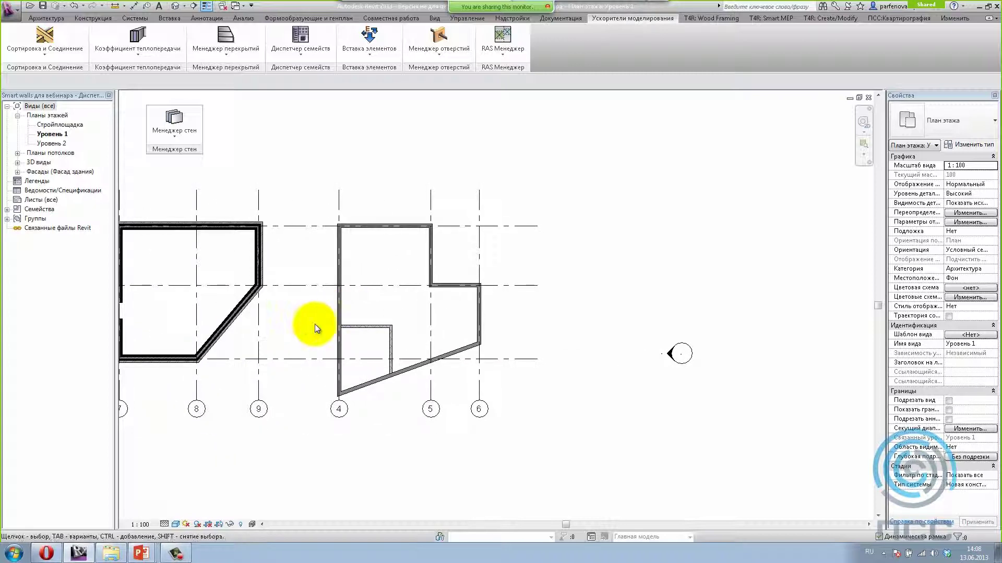
{"action": "scroll", "coordinate": [360, 307], "scroll_direction": "up", "scroll_amount": 2}
{"action": "scroll", "coordinate": [362, 312], "scroll_direction": "up", "scroll_amount": 1}
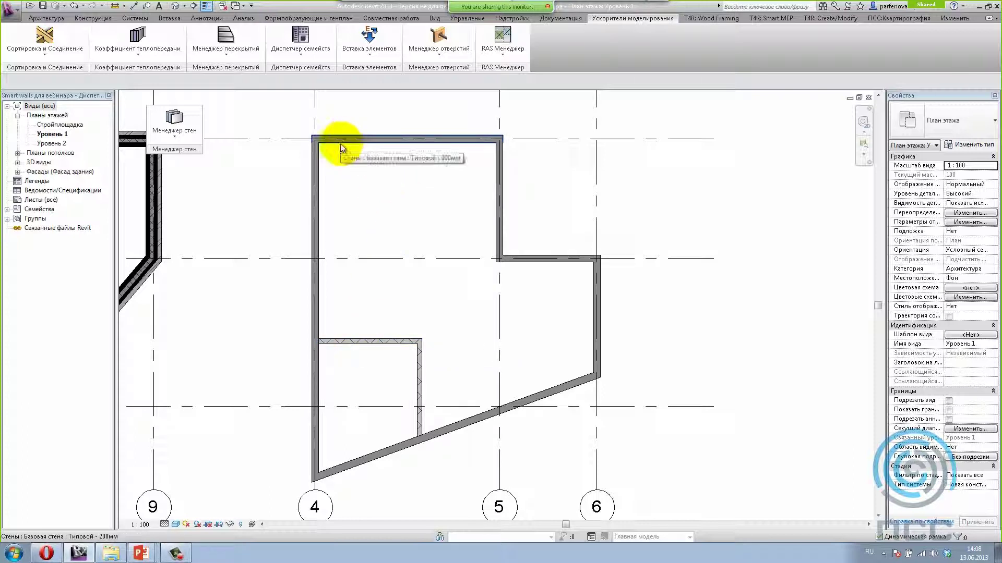
{"action": "left_click", "coordinate": [169, 131]}
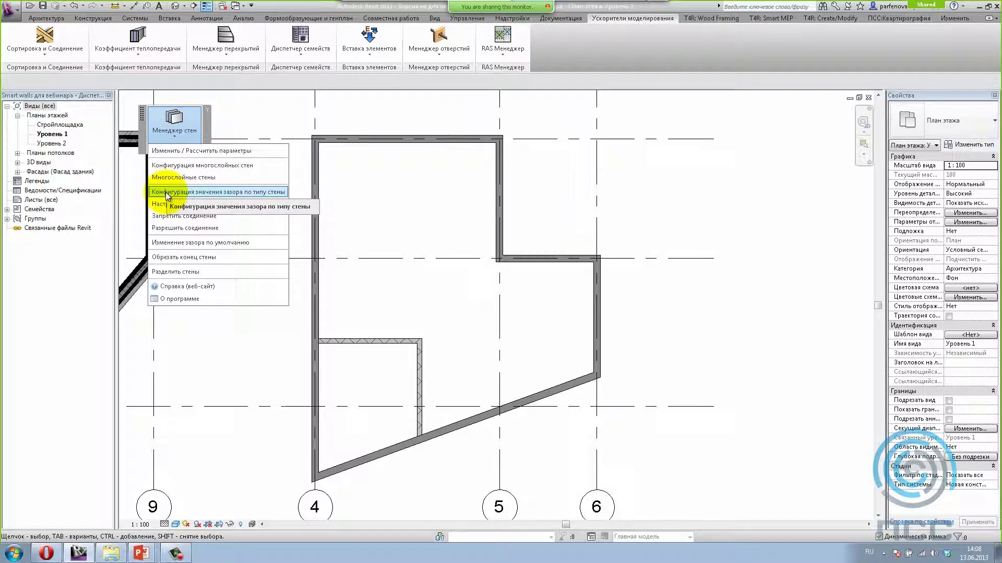
- Set Зазор to 25 for Типовой - 200мм and 15 for the masonry Типовой type
{"action": "left_click", "coordinate": [218, 194]}
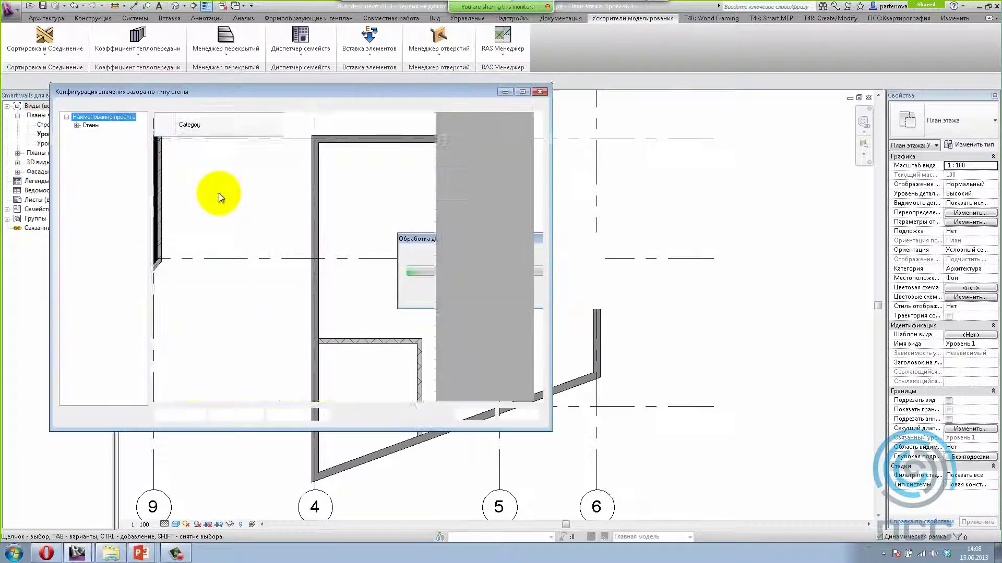
{"action": "left_click_drag", "start_coordinate": [553, 429], "coordinate": [566, 473]}
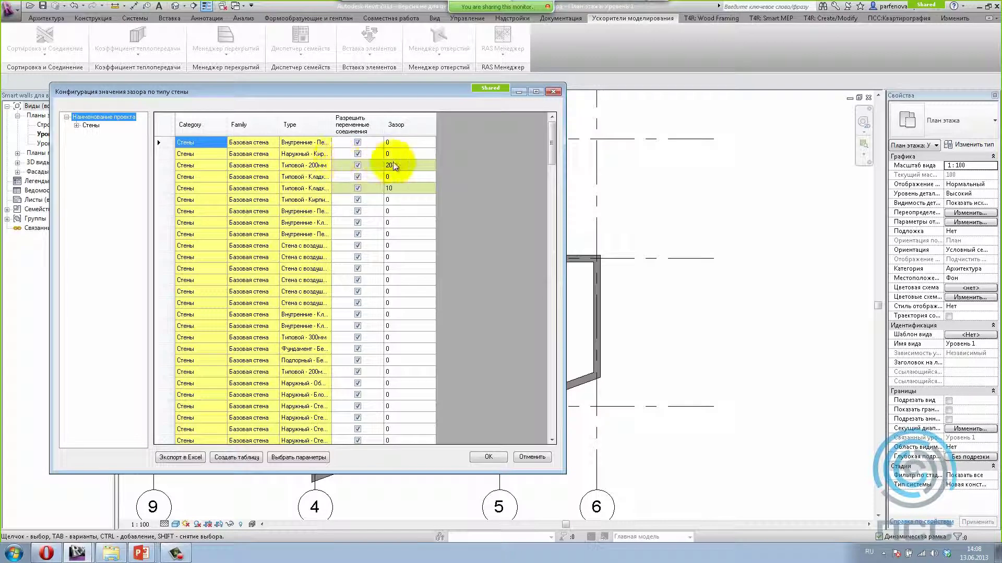
{"action": "left_click_drag", "start_coordinate": [551, 158], "coordinate": [525, 389]}
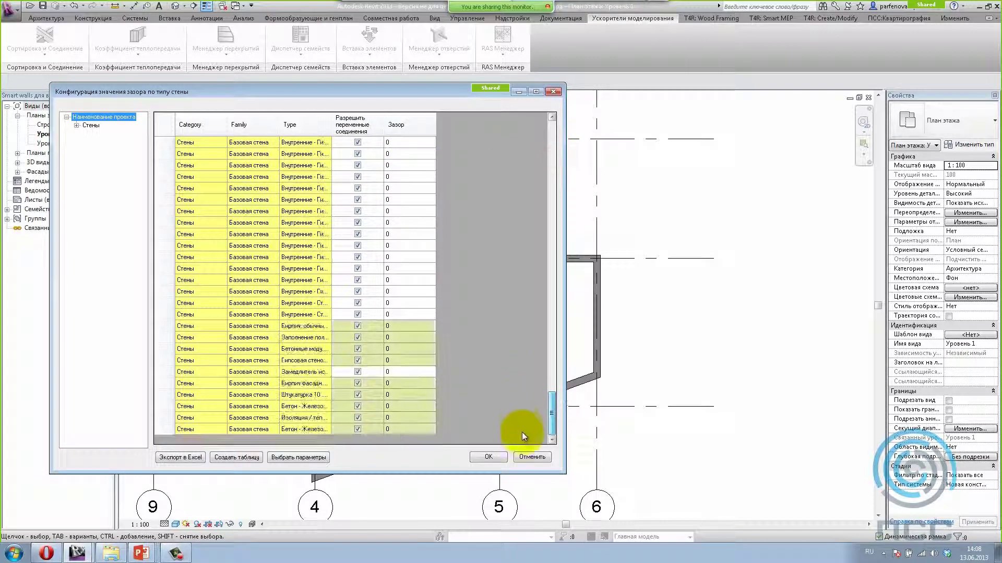
{"action": "left_click_drag", "start_coordinate": [531, 349], "coordinate": [556, 152]}
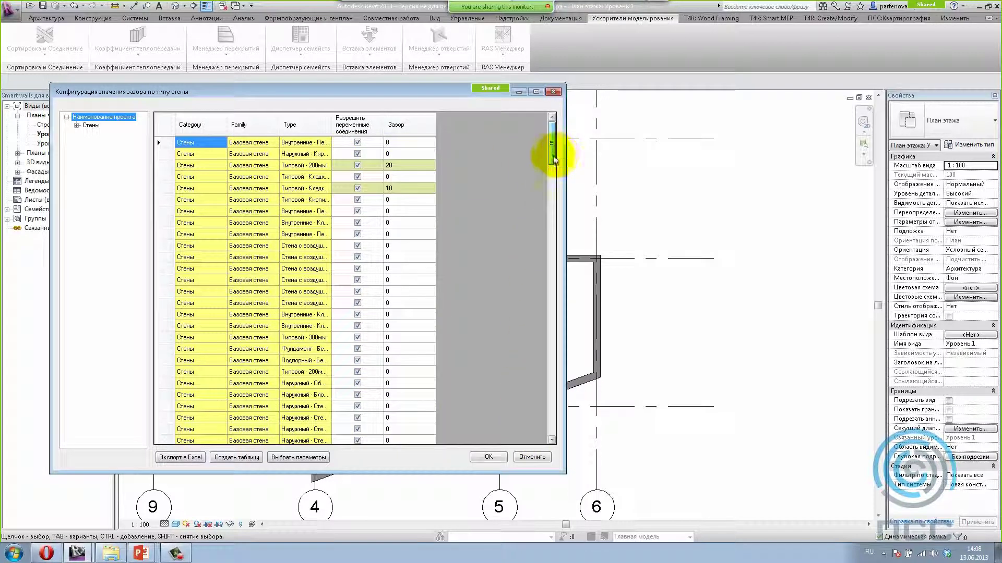
{"action": "left_click", "coordinate": [165, 165]}
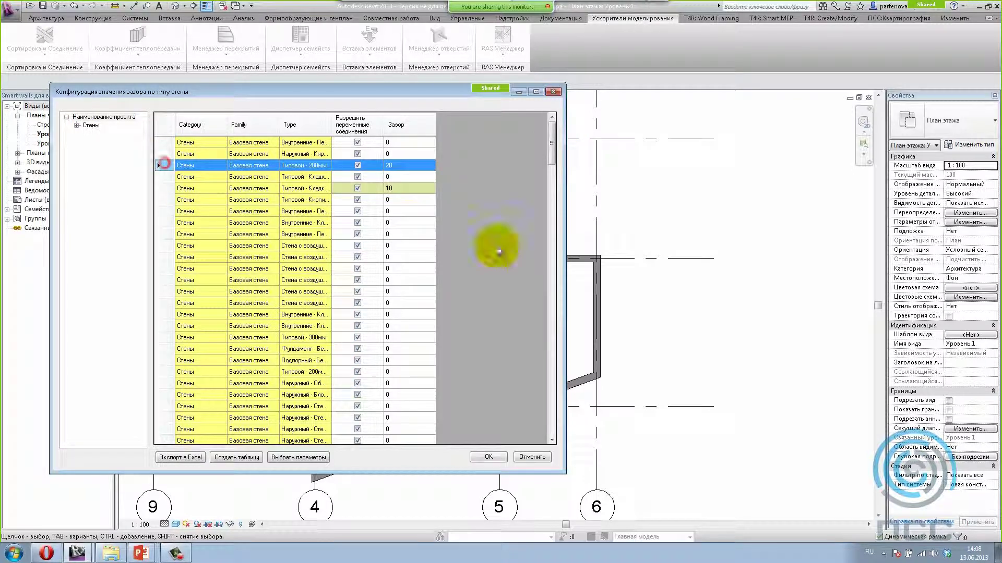
{"action": "left_click_drag", "start_coordinate": [455, 89], "coordinate": [450, 89]}
{"action": "left_click_drag", "start_coordinate": [371, 197], "coordinate": [353, 320]}
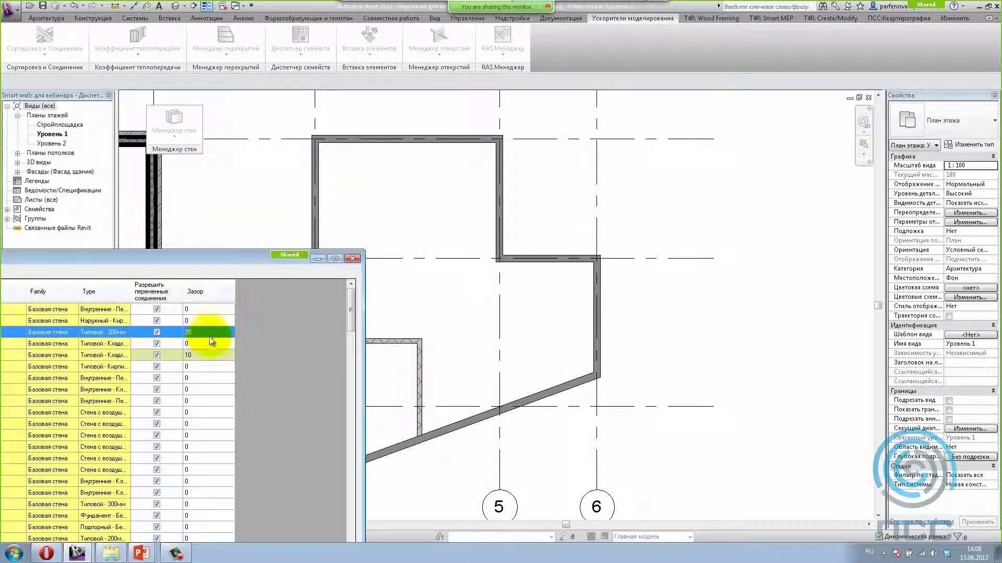
{"action": "left_click", "coordinate": [204, 353]}
{"action": "left_click_drag", "start_coordinate": [230, 262], "coordinate": [435, 23]}
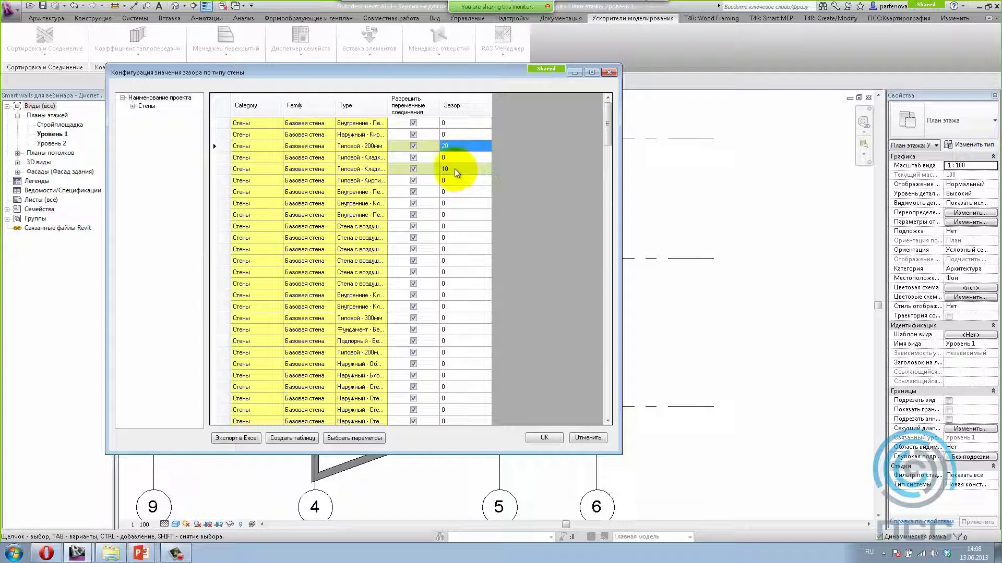
{"action": "left_click", "coordinate": [468, 143]}
{"action": "type", "text": "25"}
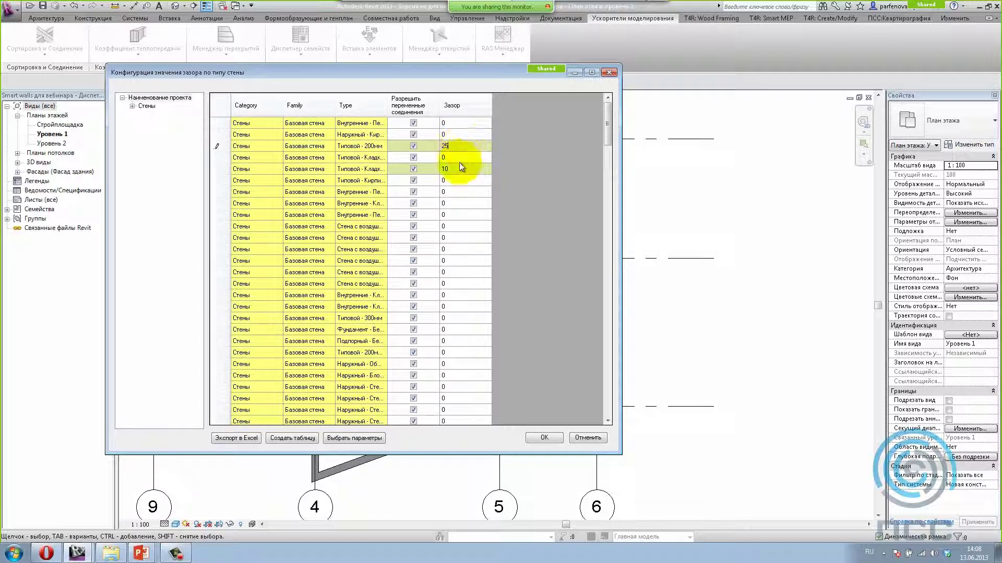
{"action": "type", "text": "15"}
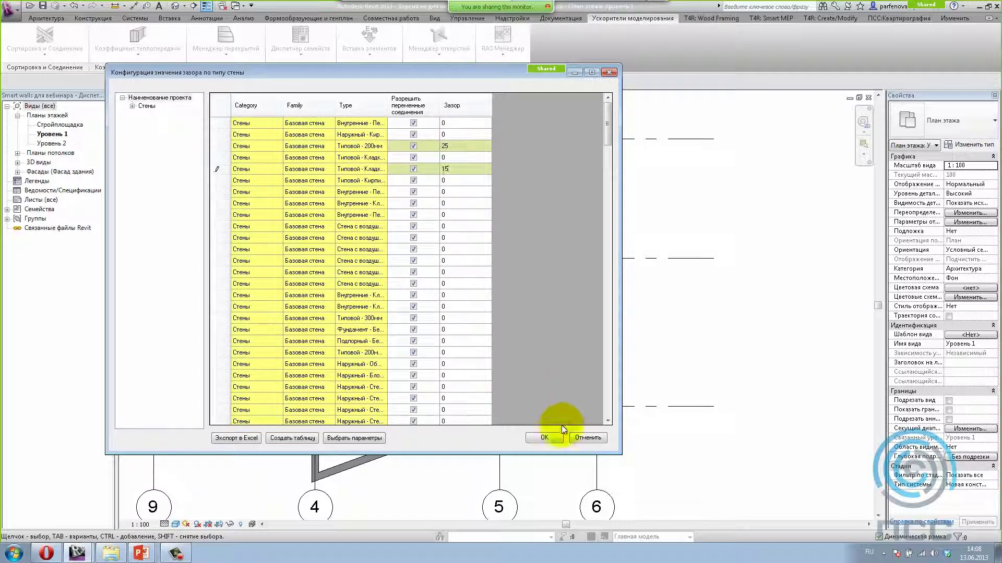
{"action": "left_click", "coordinate": [546, 439]}
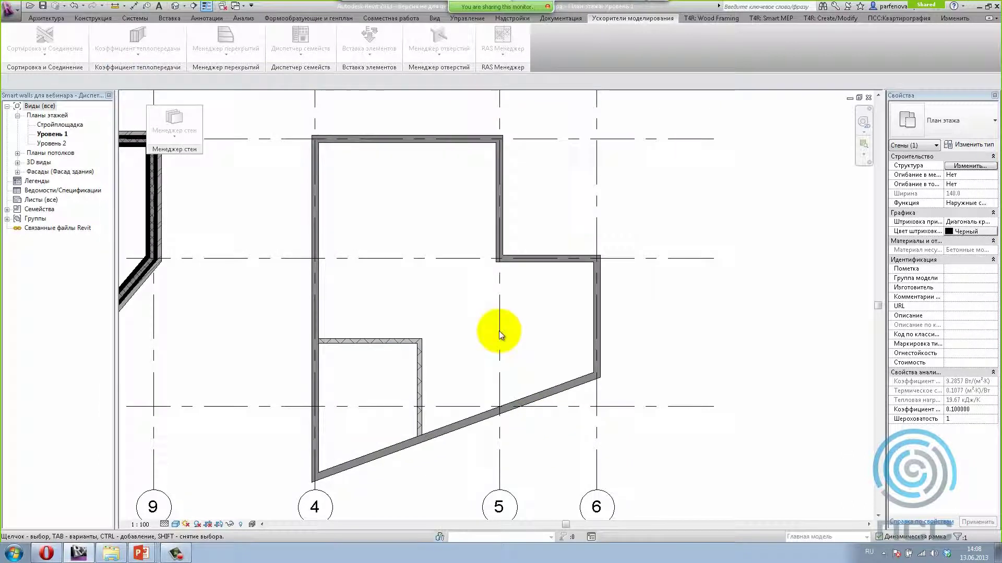
{"action": "left_click", "coordinate": [384, 209]}
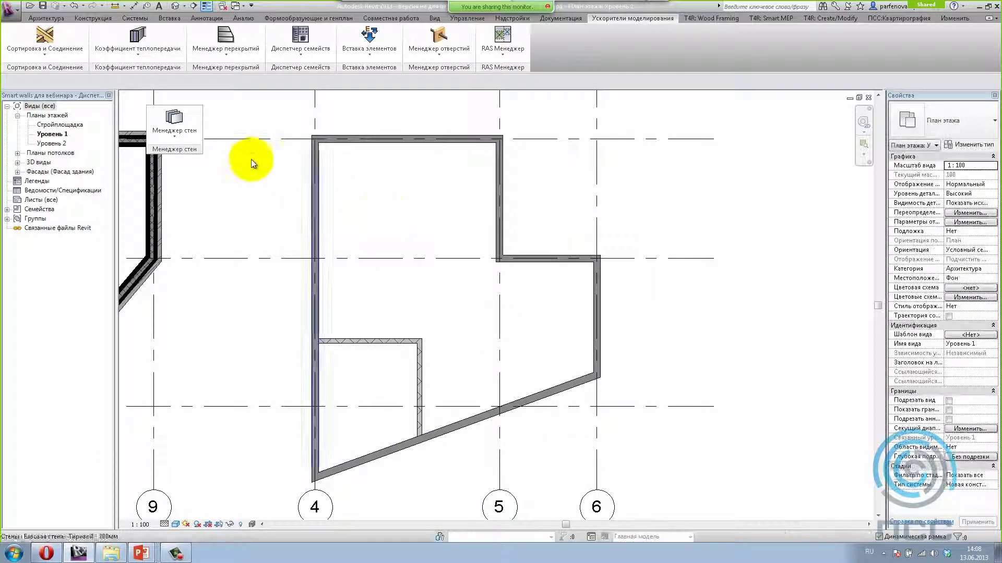
{"action": "left_click", "coordinate": [167, 137]}
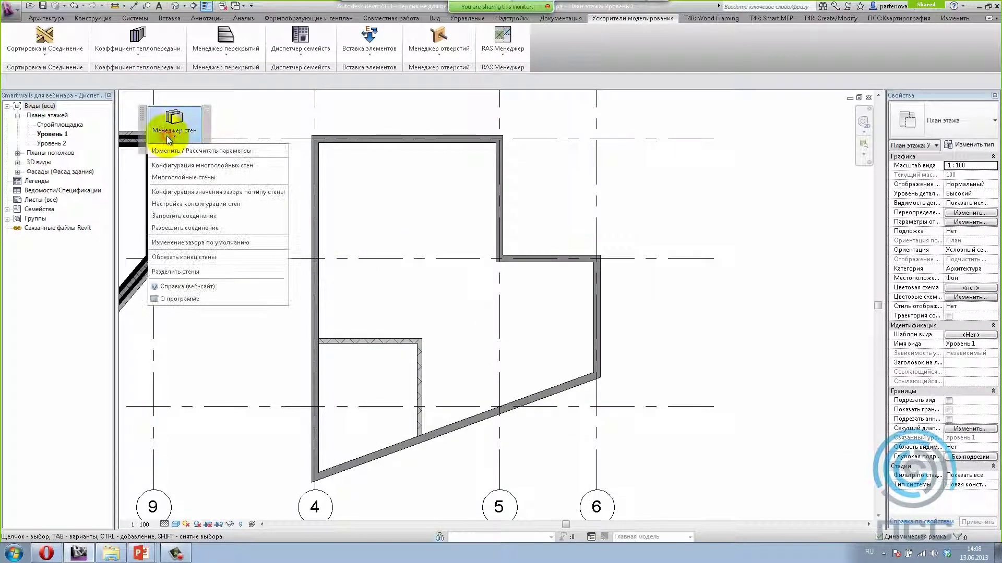
{"action": "left_click", "coordinate": [161, 217]}
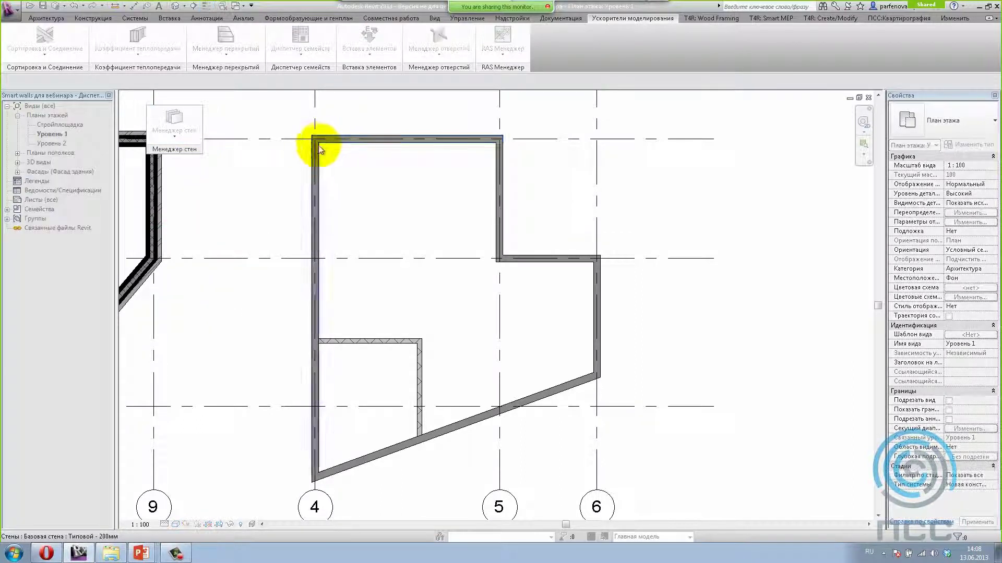
{"action": "left_click", "coordinate": [322, 142]}
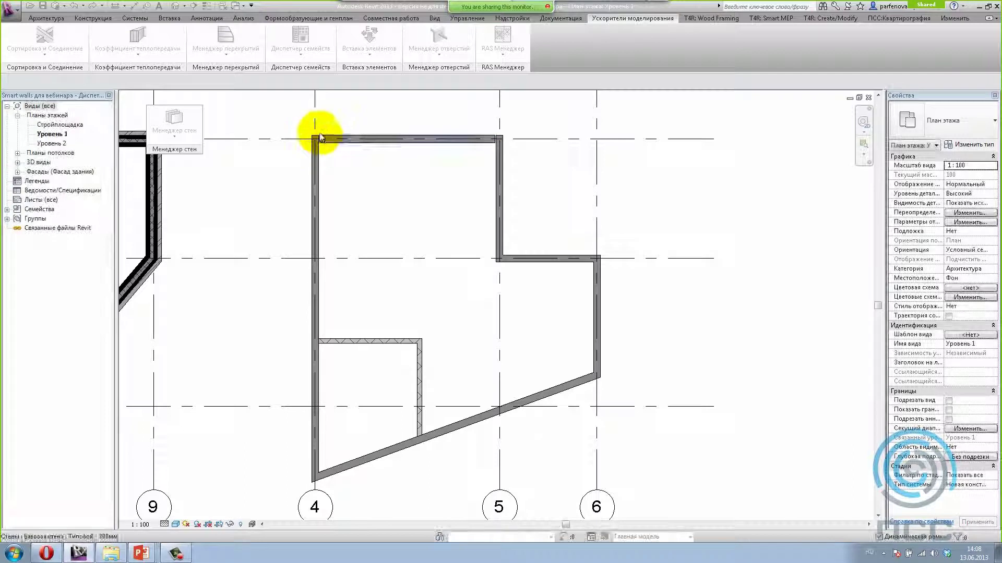
{"action": "scroll", "coordinate": [319, 137], "scroll_direction": "up", "scroll_amount": 2}
{"action": "scroll", "coordinate": [320, 149], "scroll_direction": "up", "scroll_amount": 3}
{"action": "left_click", "coordinate": [331, 190]}
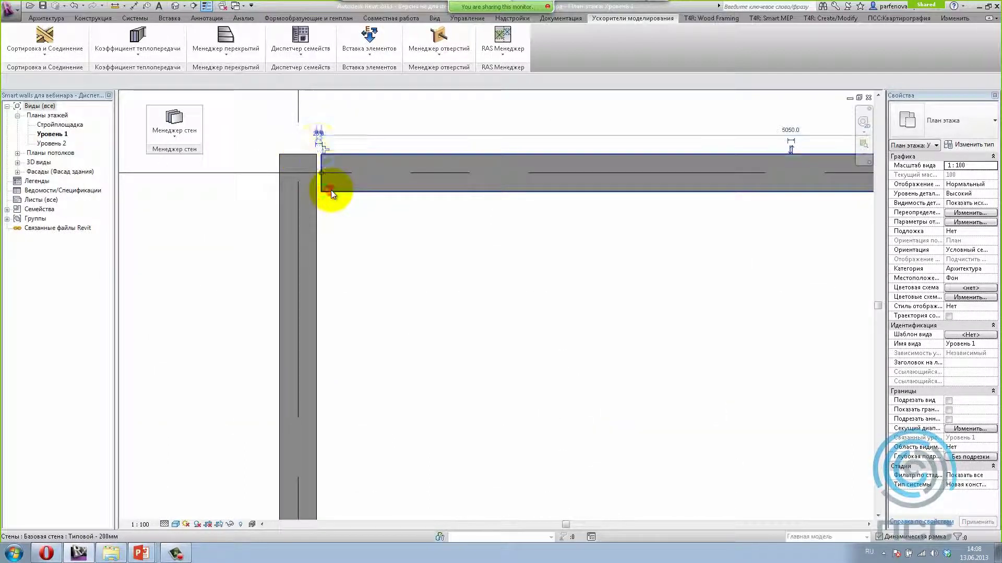
{"action": "scroll", "coordinate": [321, 131], "scroll_direction": "up", "scroll_amount": 6}
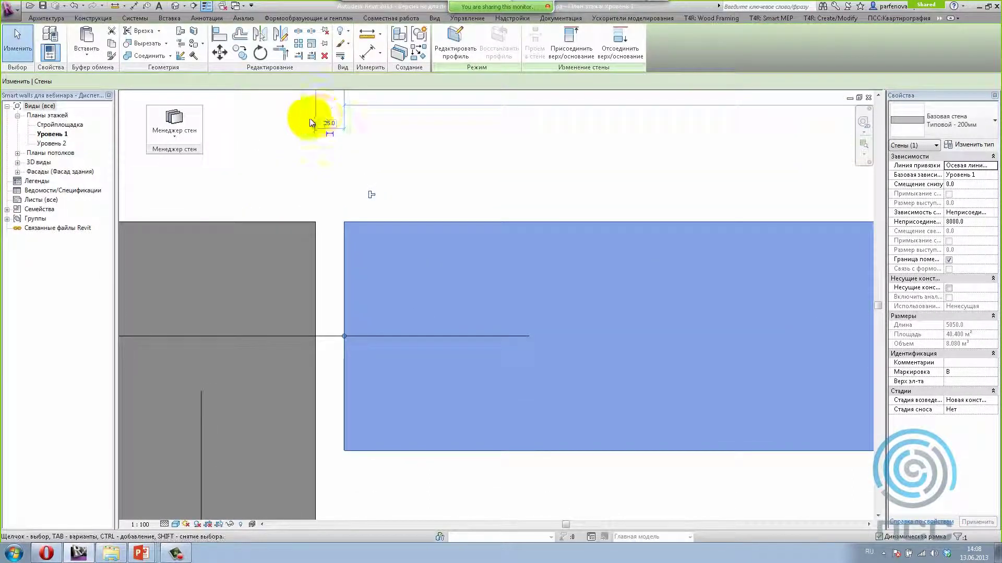
{"action": "scroll", "coordinate": [314, 111], "scroll_direction": "down", "scroll_amount": 5}
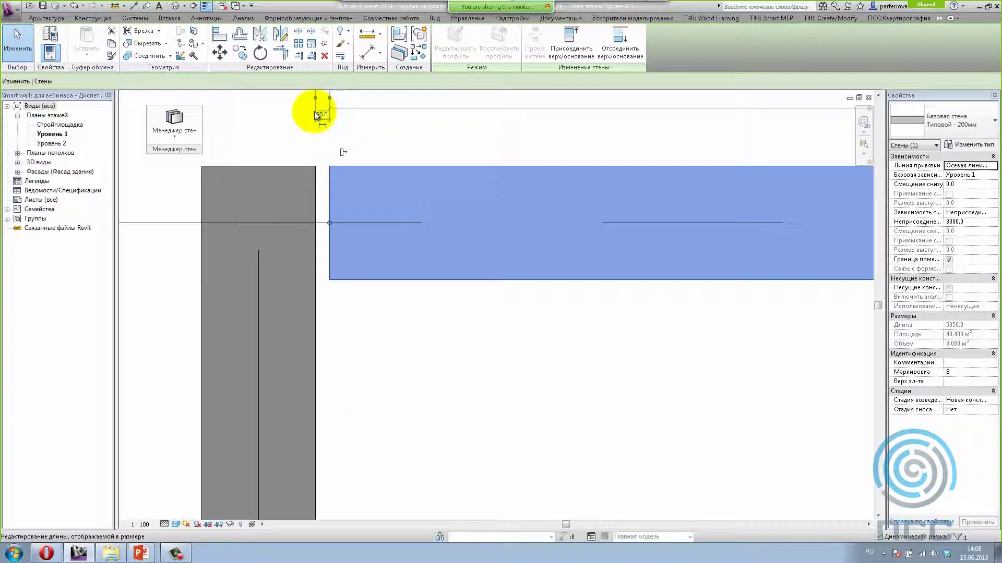
{"action": "scroll", "coordinate": [313, 111], "scroll_direction": "down", "scroll_amount": 3}
{"action": "scroll", "coordinate": [313, 112], "scroll_direction": "down", "scroll_amount": 2}
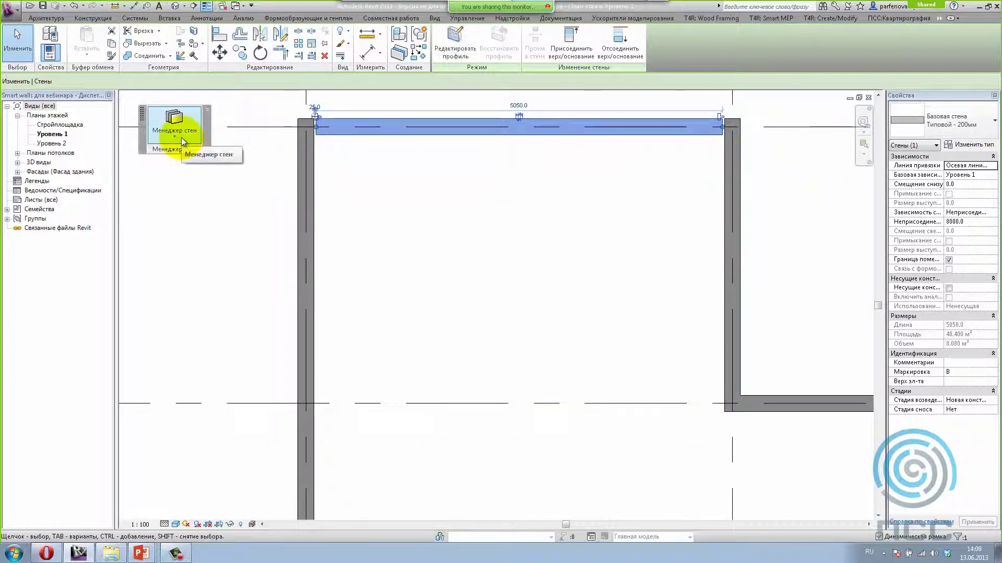
{"action": "left_click", "coordinate": [180, 138]}
{"action": "middle_click_drag", "start_coordinate": [416, 393], "coordinate": [407, 339]}
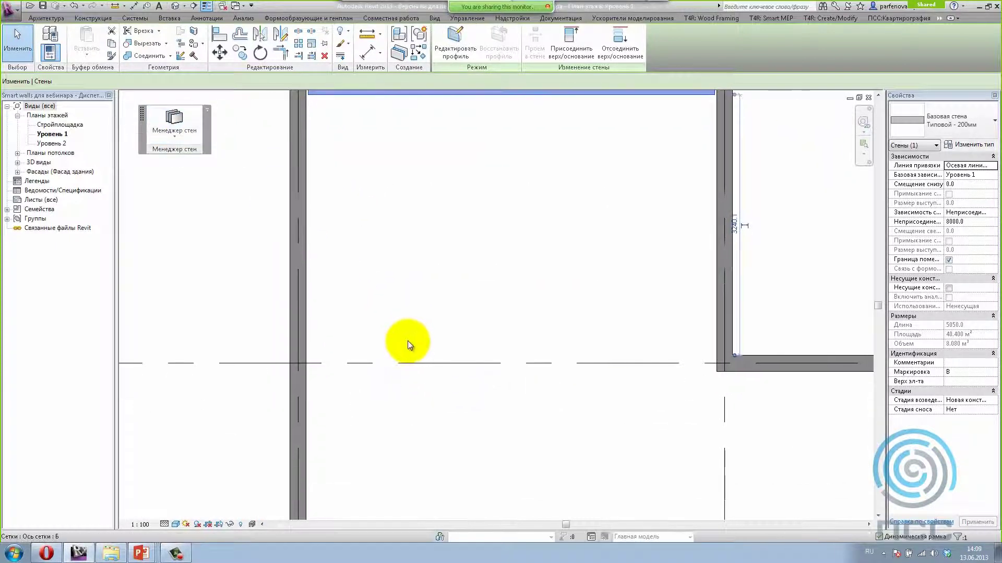
{"action": "scroll", "coordinate": [407, 340], "scroll_direction": "down", "scroll_amount": 5}
{"action": "left_click", "coordinate": [388, 420]}
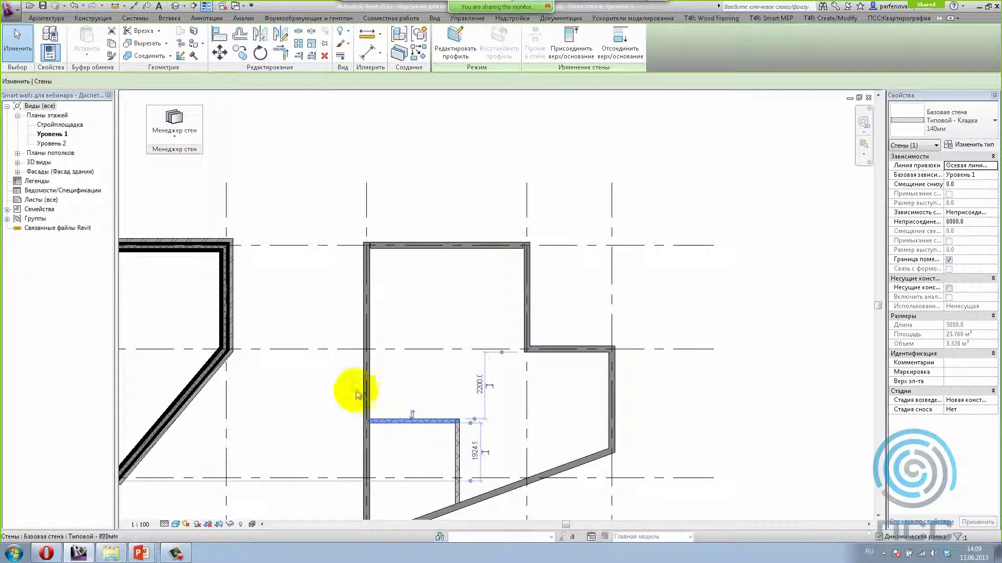
{"action": "scroll", "coordinate": [372, 430], "scroll_direction": "up", "scroll_amount": 4}
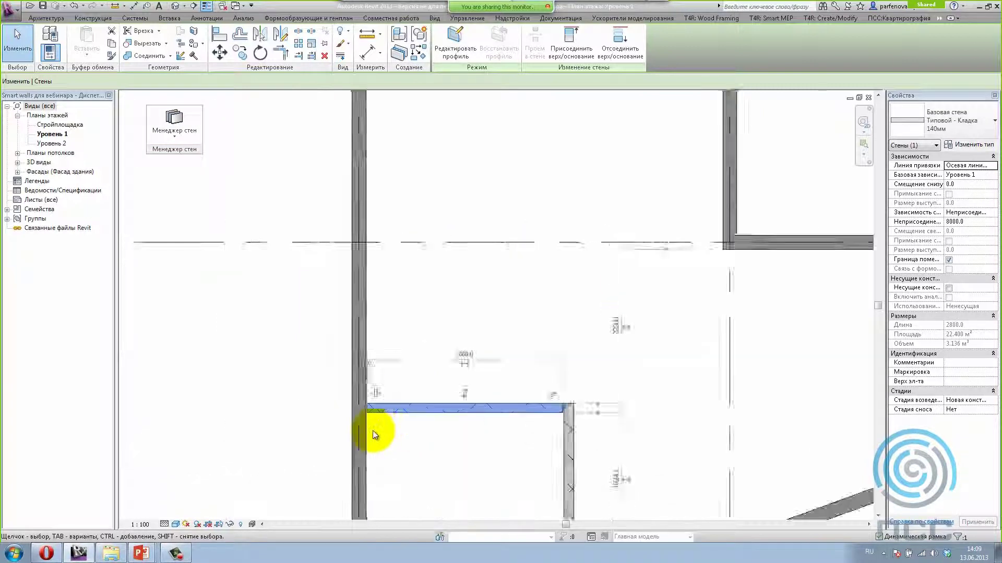
{"action": "scroll", "coordinate": [353, 365], "scroll_direction": "up", "scroll_amount": 5}
{"action": "scroll", "coordinate": [355, 356], "scroll_direction": "up", "scroll_amount": 3}
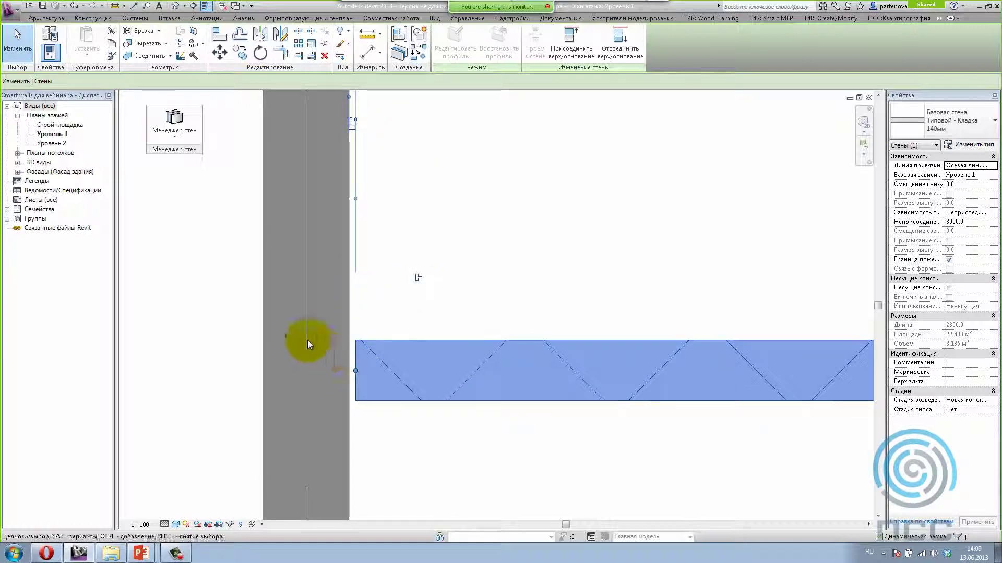
{"action": "scroll", "coordinate": [307, 341], "scroll_direction": "down", "scroll_amount": 5}
{"action": "scroll", "coordinate": [320, 330], "scroll_direction": "down", "scroll_amount": 3}
{"action": "scroll", "coordinate": [449, 339], "scroll_direction": "up", "scroll_amount": 4}
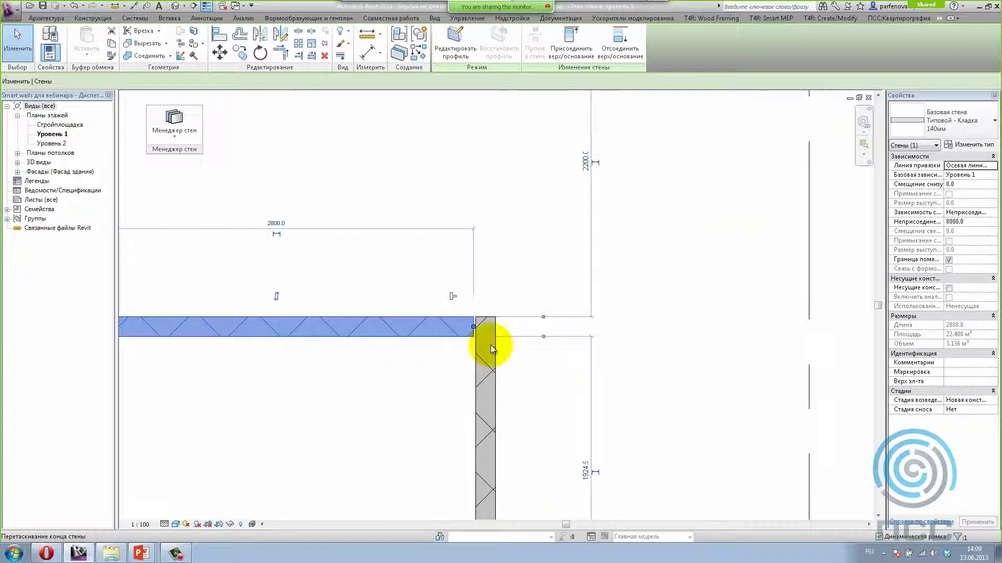
{"action": "scroll", "coordinate": [421, 347], "scroll_direction": "down", "scroll_amount": 1}
{"action": "scroll", "coordinate": [420, 347], "scroll_direction": "down", "scroll_amount": 2}
{"action": "scroll", "coordinate": [422, 340], "scroll_direction": "down", "scroll_amount": 2}
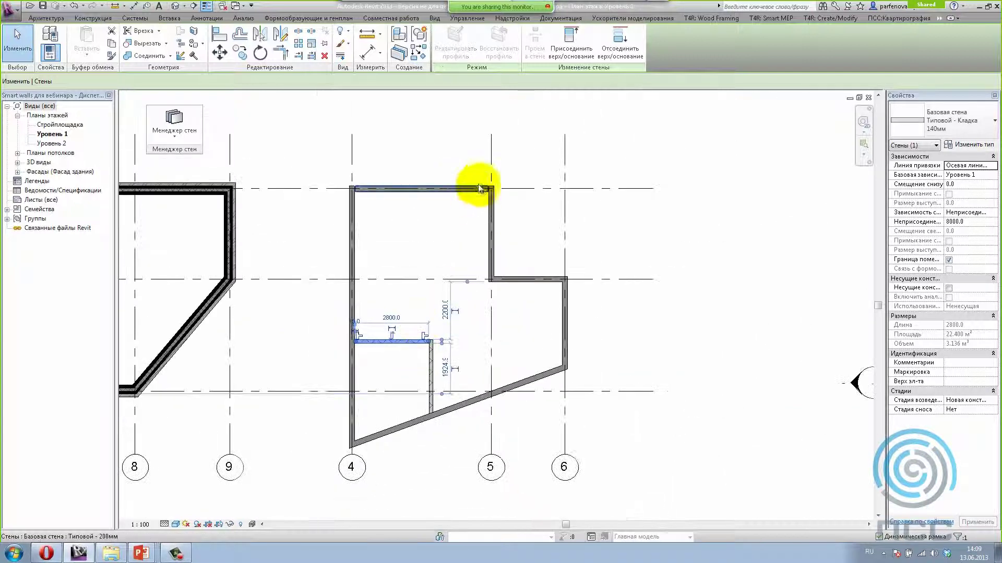
{"action": "left_click", "coordinate": [530, 282]}
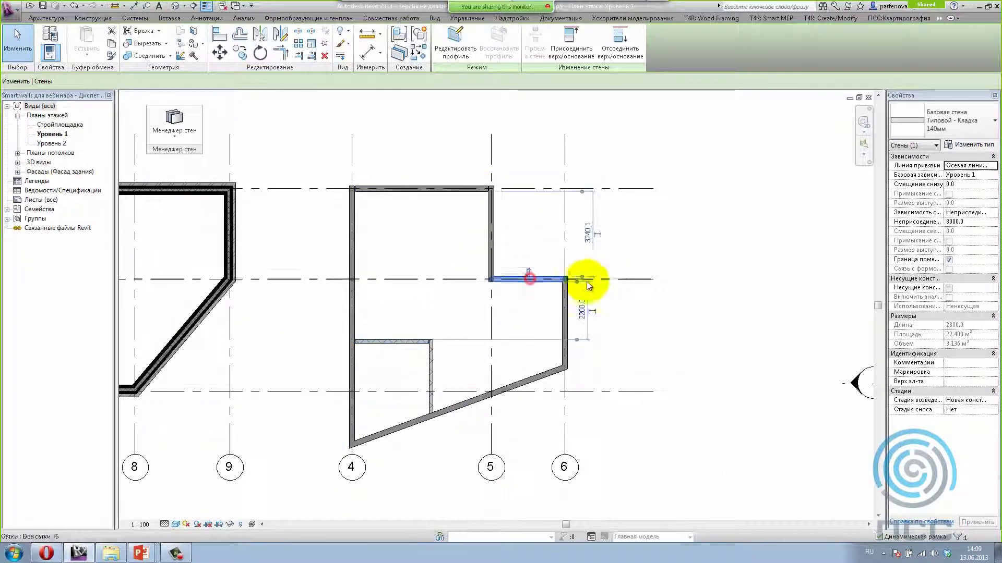
{"action": "scroll", "coordinate": [587, 280], "scroll_direction": "up", "scroll_amount": 2}
{"action": "scroll", "coordinate": [610, 276], "scroll_direction": "up", "scroll_amount": 2}
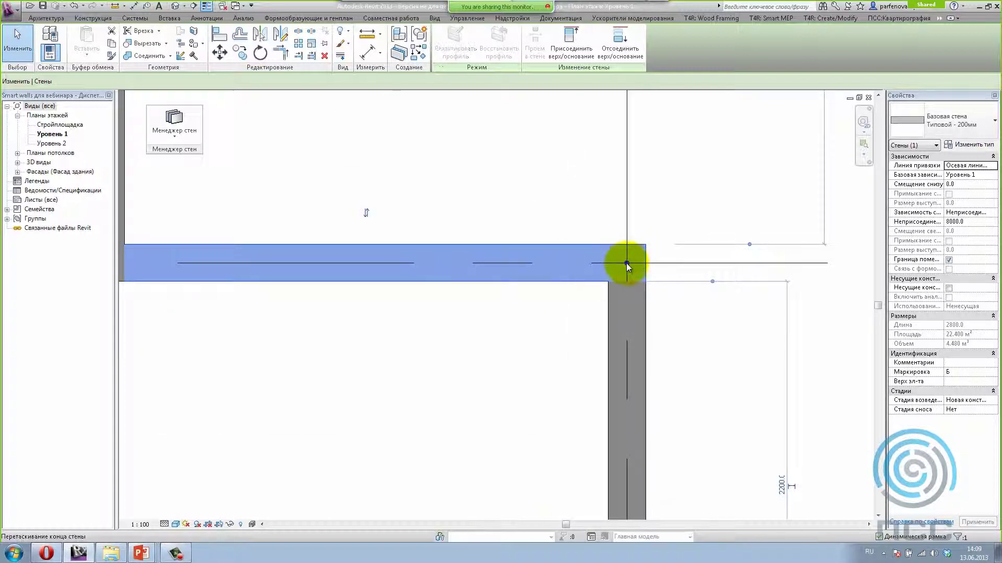
- Disallow the join at the 200 mm wall's end and pull it back to 2600
{"action": "right_click", "coordinate": [626, 263]}
{"action": "left_click", "coordinate": [656, 324]}
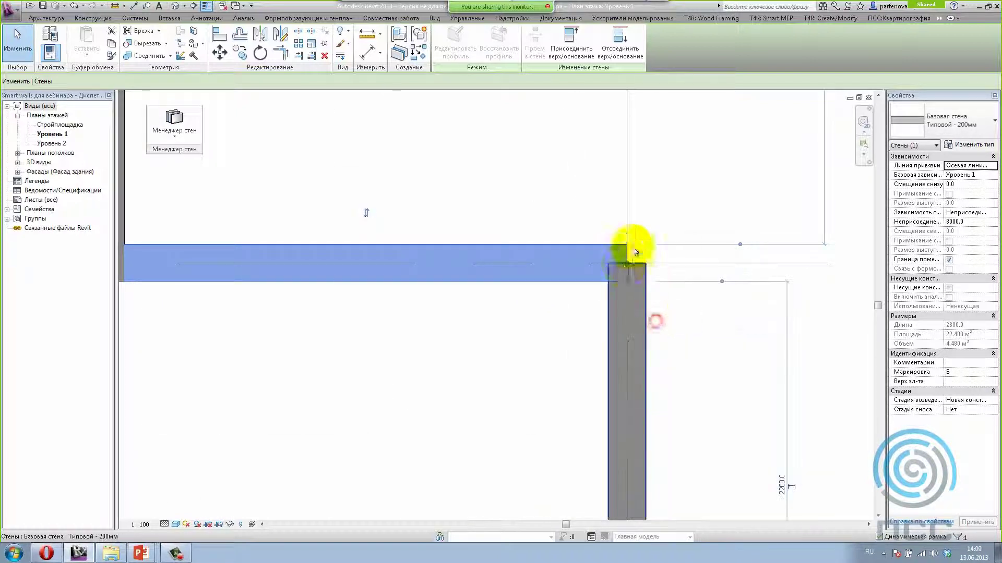
{"action": "left_click_drag", "start_coordinate": [627, 265], "coordinate": [628, 267]}
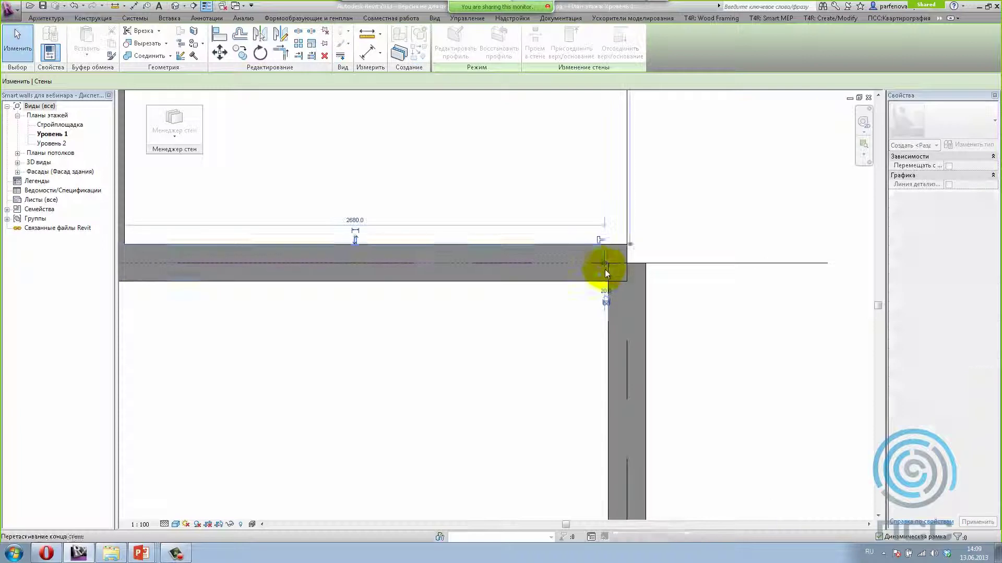
{"action": "key", "text": "Escape"}
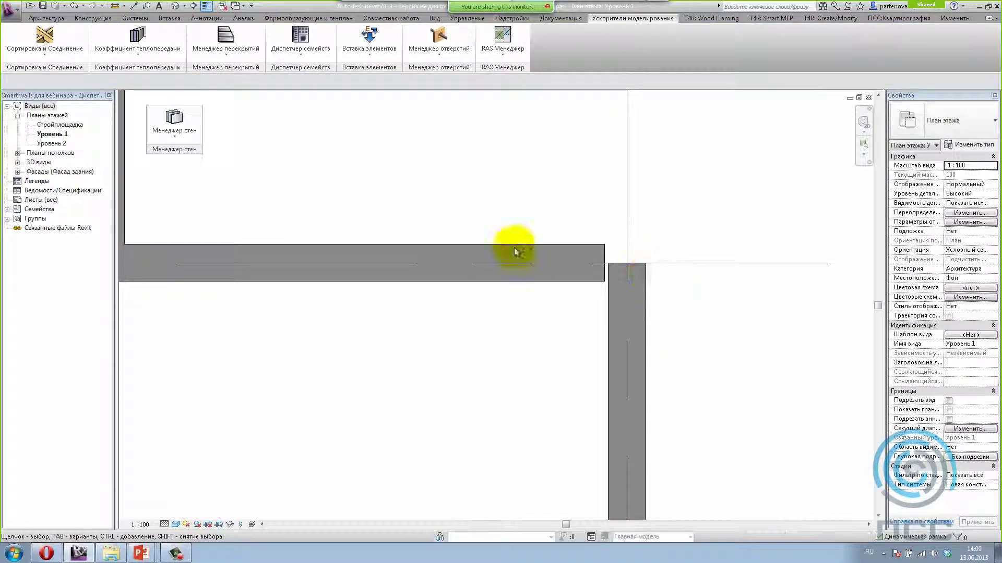
- Apply the Smart Walls default gap to that wall end
{"action": "left_click", "coordinate": [165, 138]}
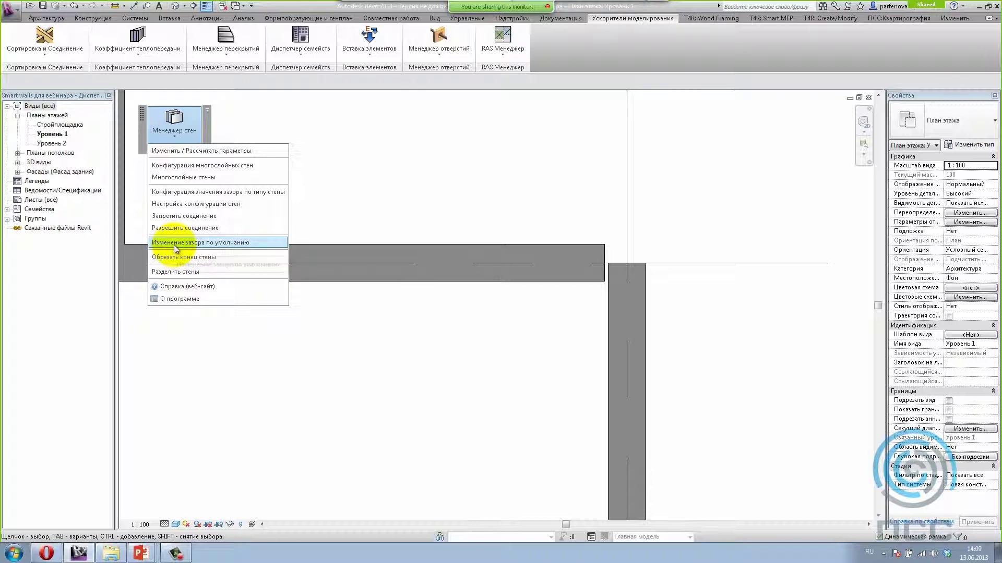
{"action": "left_click", "coordinate": [172, 244]}
{"action": "left_click", "coordinate": [587, 281]}
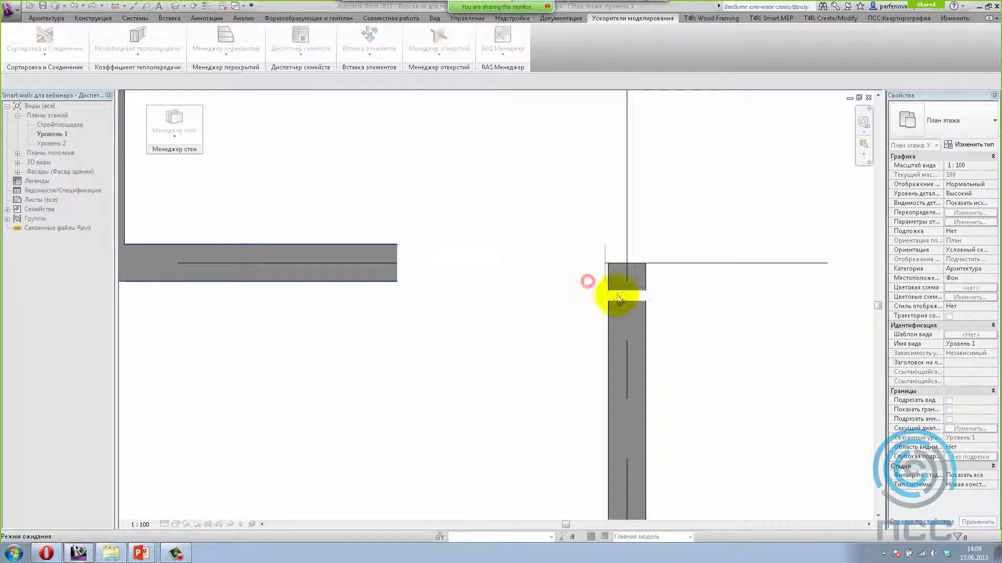
{"action": "scroll", "coordinate": [653, 323], "scroll_direction": "down", "scroll_amount": 5}
- Allow joins on the top wall between grids 4 and 5
{"action": "scroll", "coordinate": [644, 309], "scroll_direction": "down", "scroll_amount": 2}
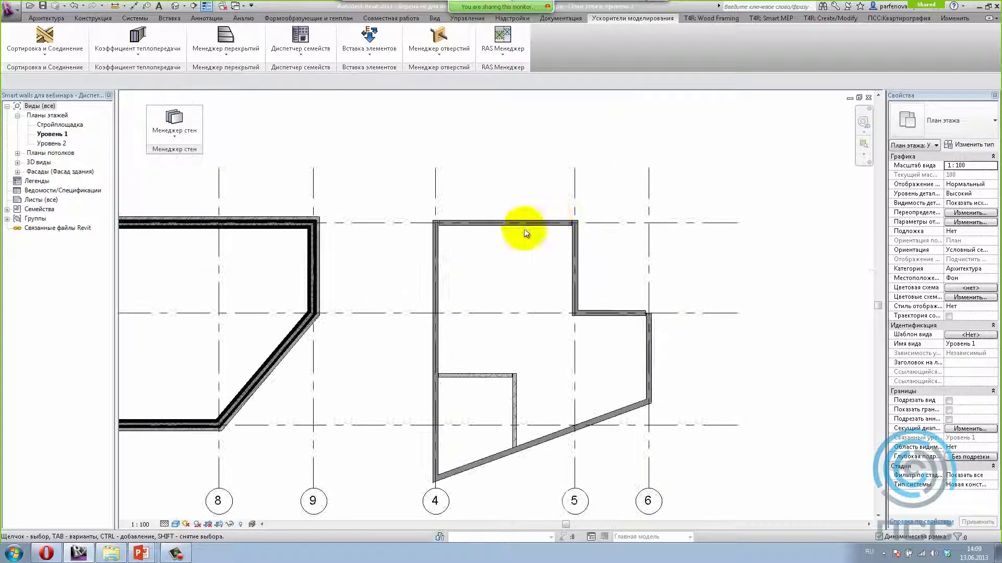
{"action": "left_click", "coordinate": [448, 228]}
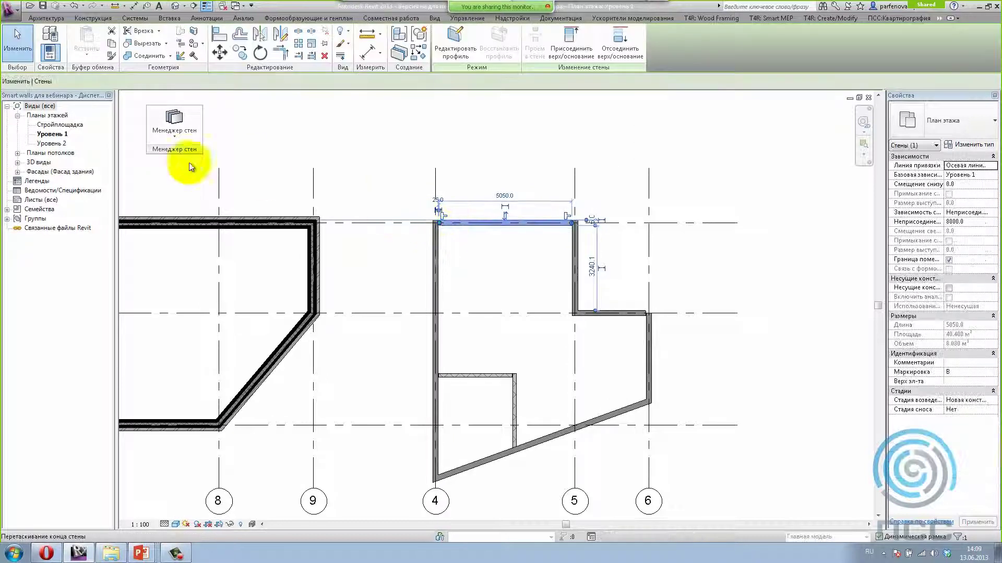
{"action": "left_click", "coordinate": [159, 137]}
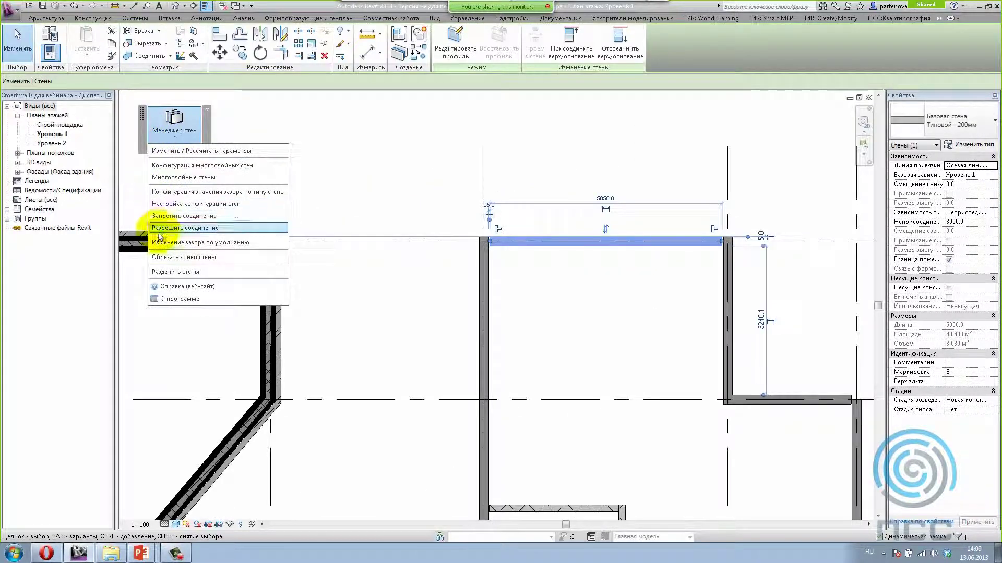
{"action": "left_click", "coordinate": [160, 229]}
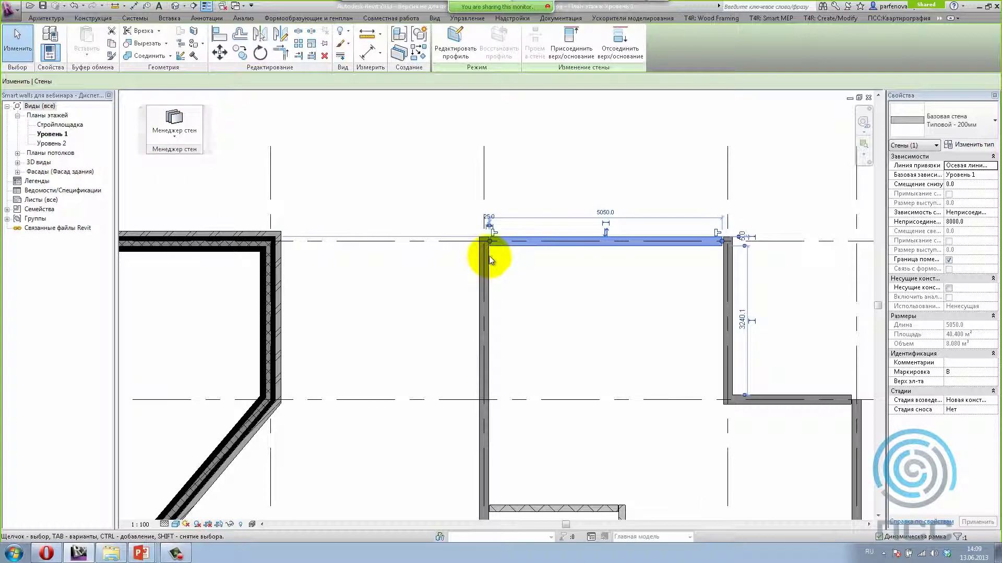
{"action": "left_click", "coordinate": [487, 257]}
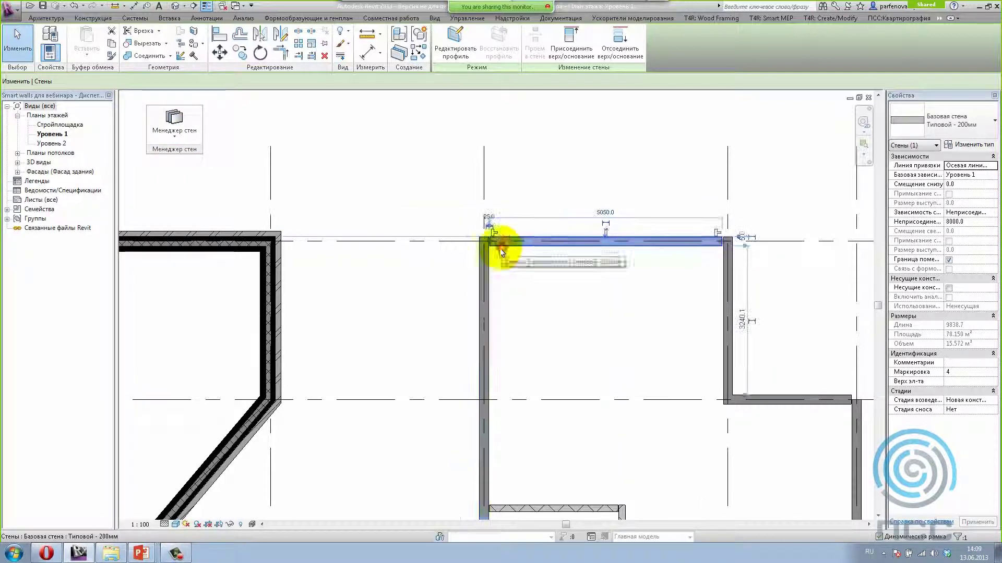
{"action": "left_click", "coordinate": [501, 250]}
{"action": "scroll", "coordinate": [365, 223], "scroll_direction": "down", "scroll_amount": 3}
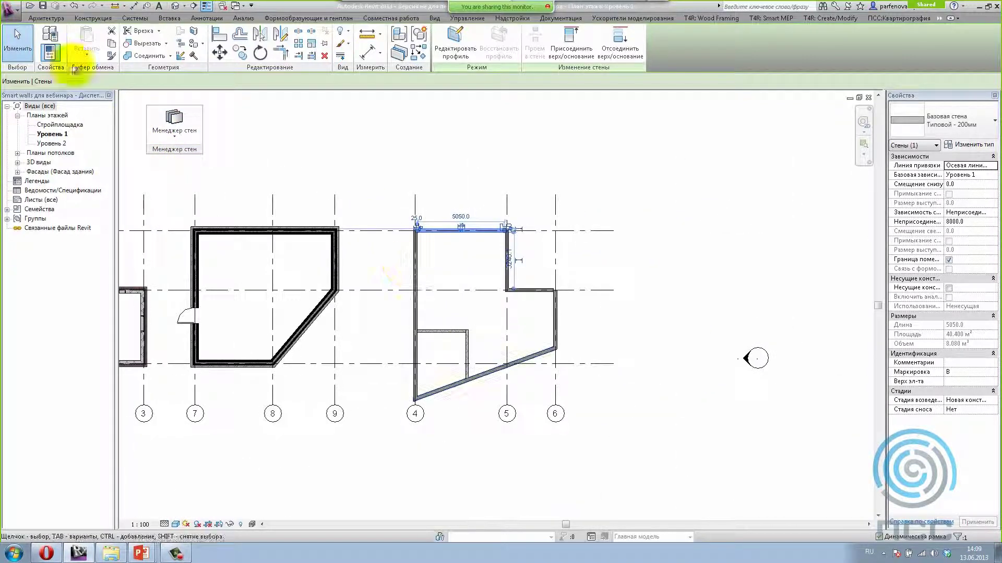
- Undo the last four wall edits from the undo history
{"action": "left_click", "coordinate": [82, 6]}
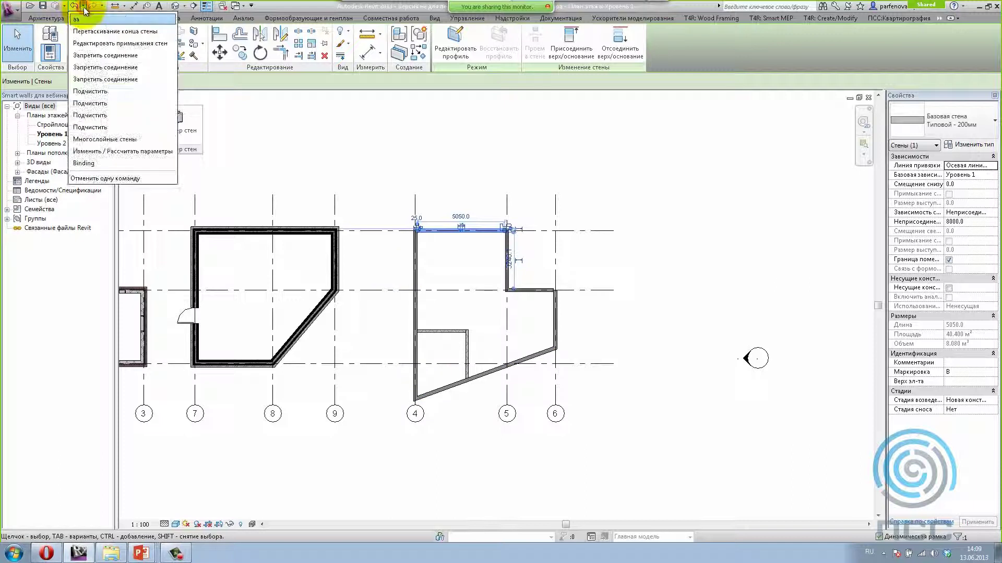
{"action": "left_click", "coordinate": [82, 80]}
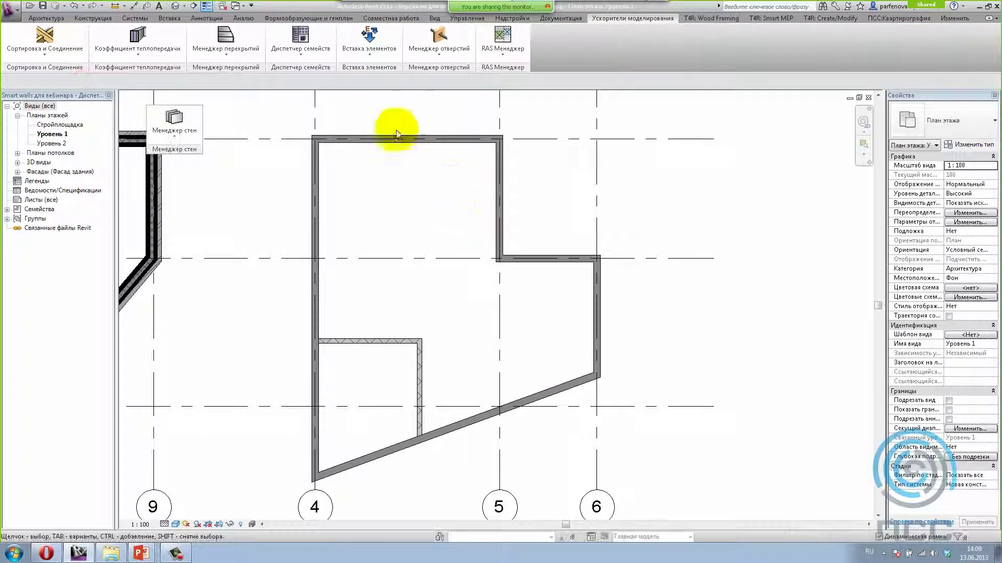
{"action": "left_click", "coordinate": [167, 139]}
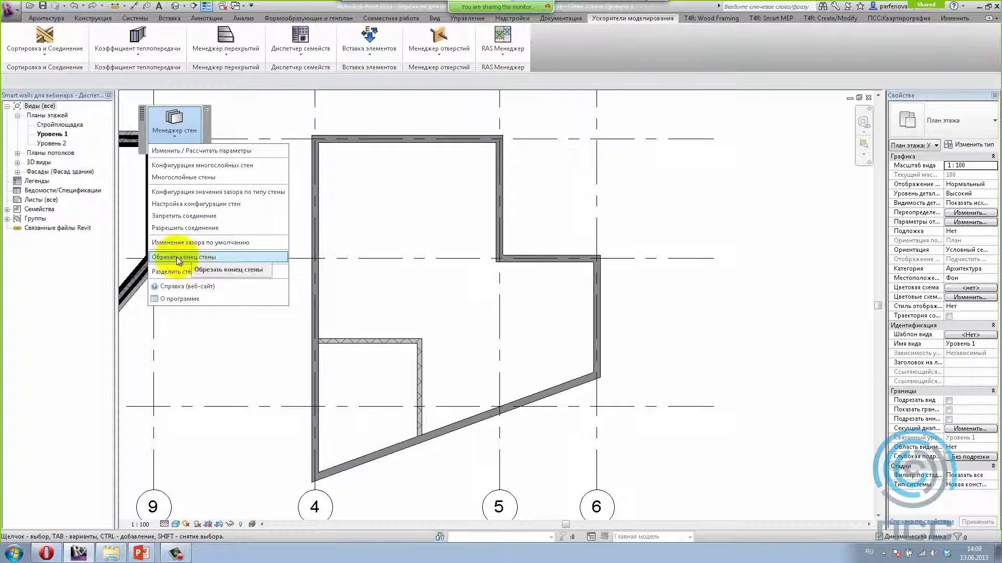
- Trim the left wall's end at the top-left corner, with the top wall running through
{"action": "left_click", "coordinate": [169, 257]}
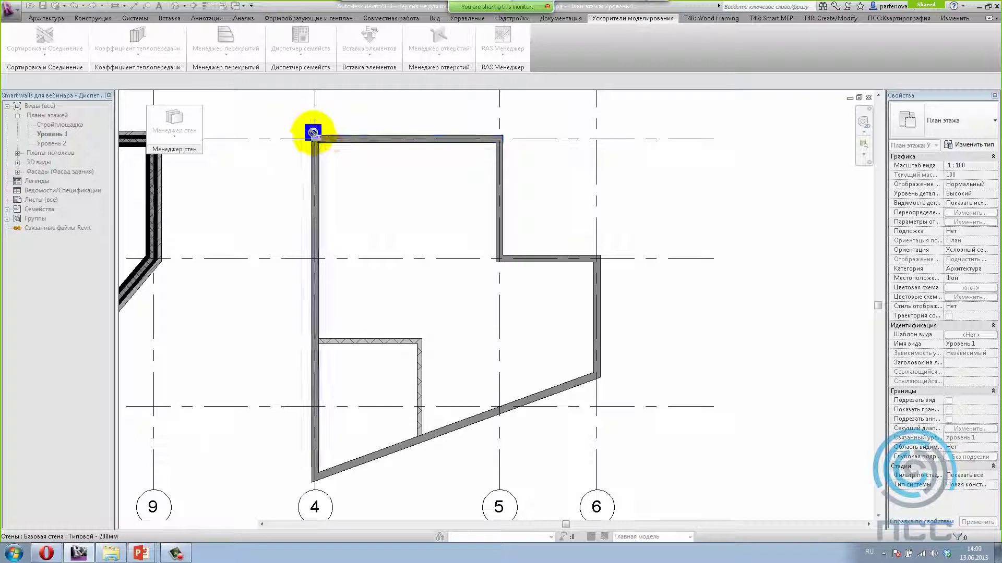
{"action": "scroll", "coordinate": [316, 140], "scroll_direction": "up", "scroll_amount": 3}
{"action": "left_click", "coordinate": [701, 154]}
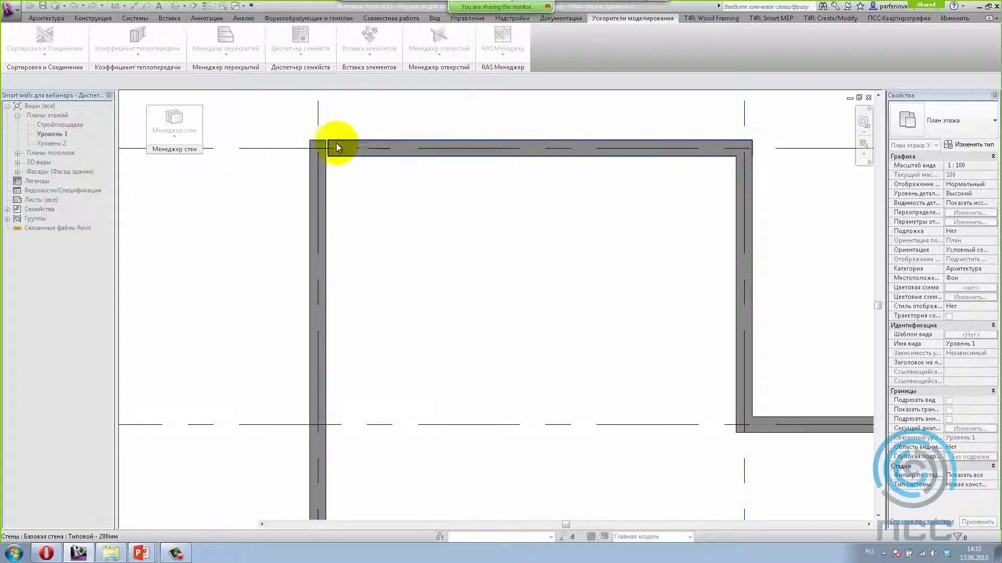
{"action": "scroll", "coordinate": [326, 147], "scroll_direction": "up", "scroll_amount": 3}
{"action": "left_click", "coordinate": [326, 182]}
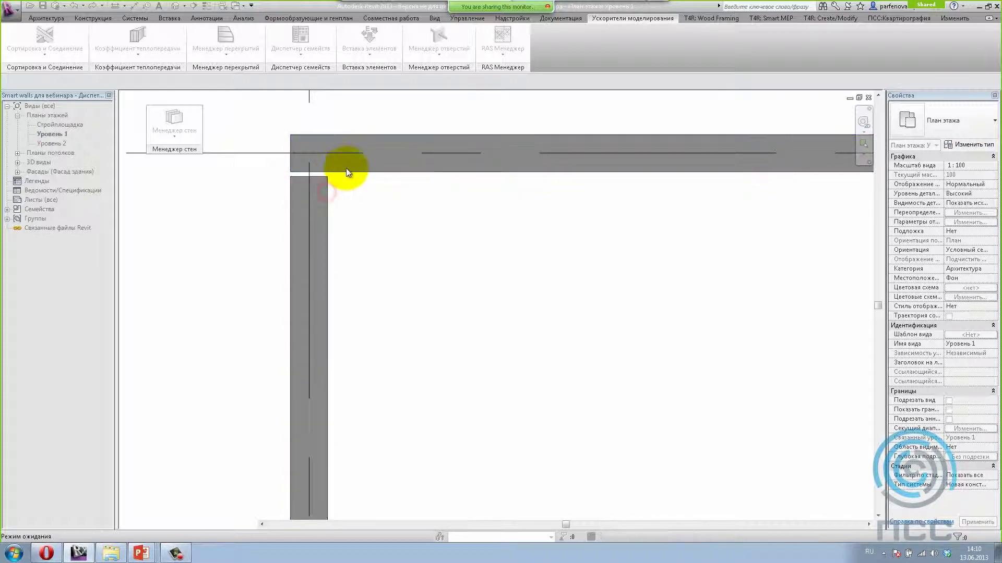
- Trim the vertical wall's end at the grid 5 corner, with the horizontal wall running through
{"action": "scroll", "coordinate": [302, 149], "scroll_direction": "down", "scroll_amount": 3}
{"action": "scroll", "coordinate": [302, 149], "scroll_direction": "down", "scroll_amount": 3}
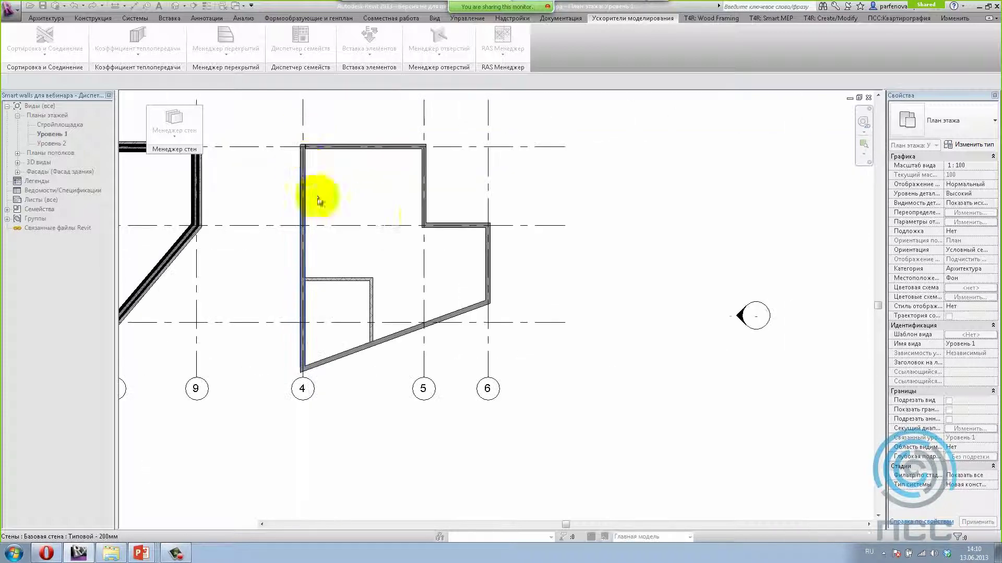
{"action": "scroll", "coordinate": [425, 224], "scroll_direction": "up", "scroll_amount": 5}
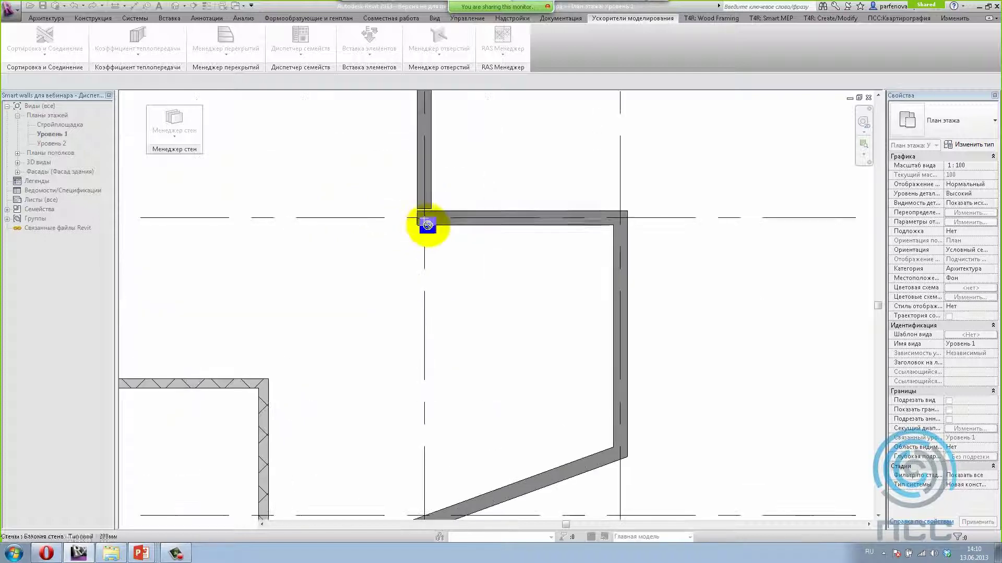
{"action": "left_click", "coordinate": [430, 199]}
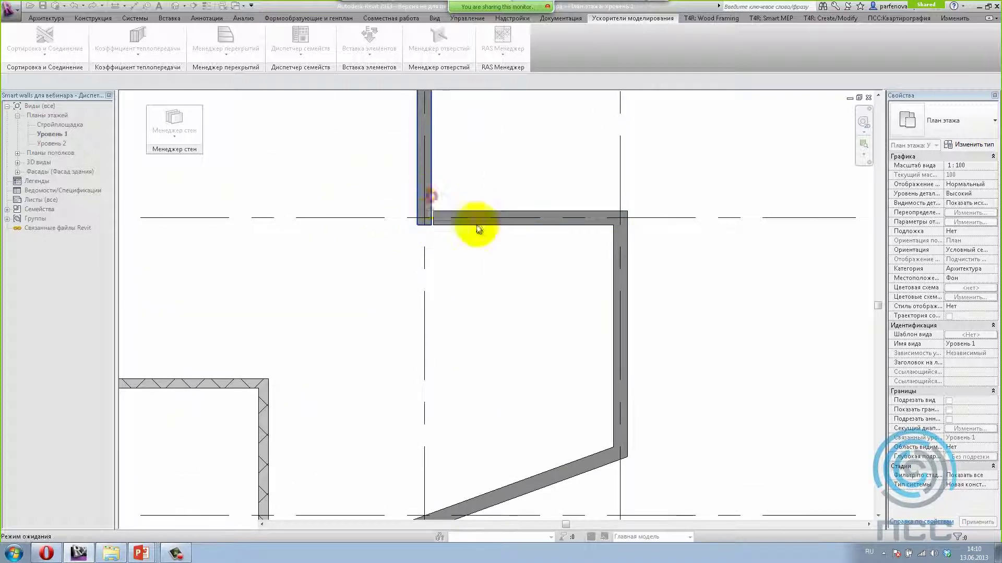
{"action": "left_click", "coordinate": [578, 222]}
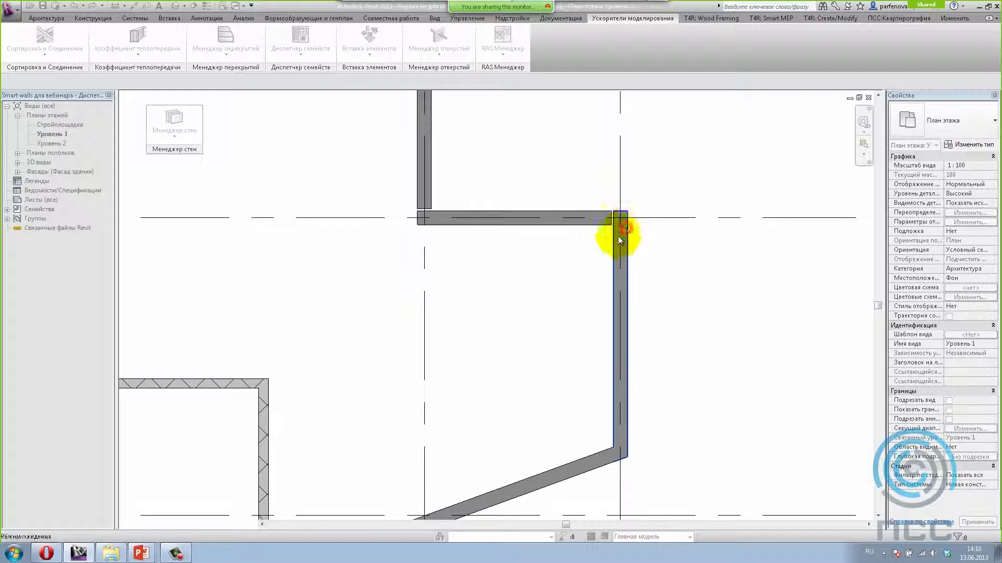
{"action": "left_click", "coordinate": [622, 231]}
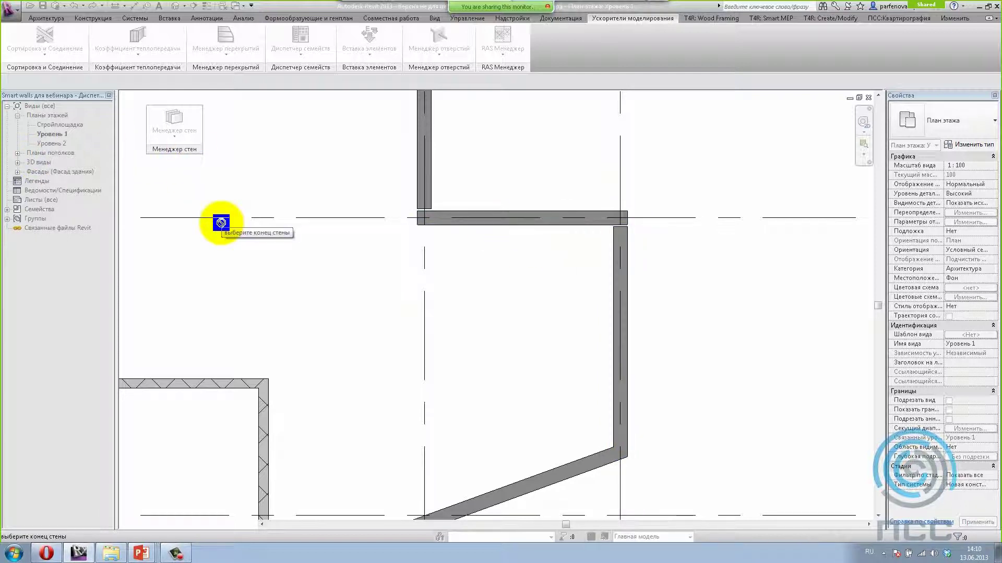